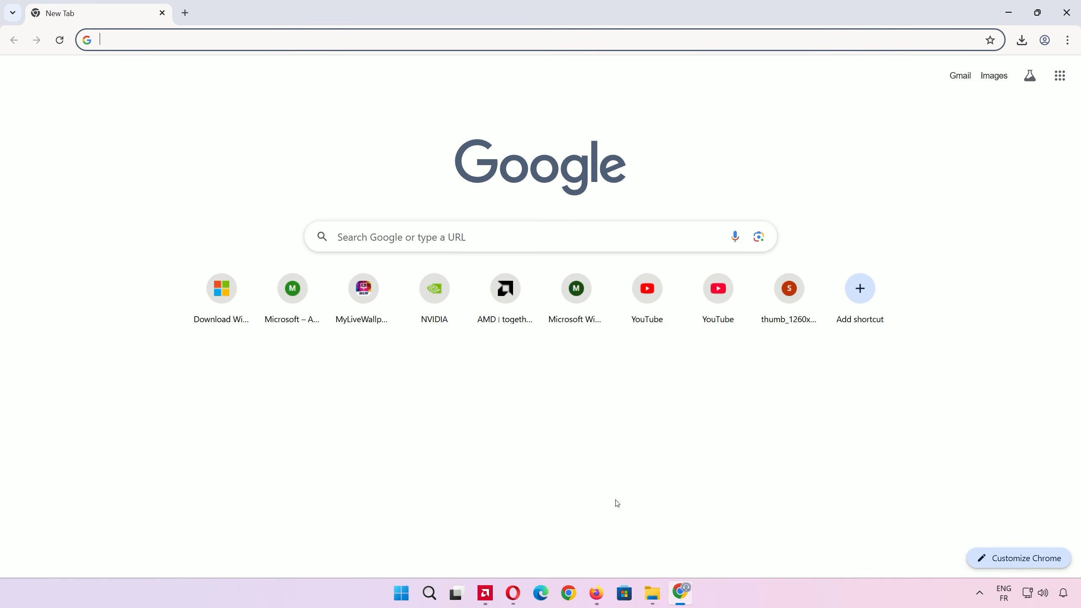
Step: Go to windhawk.net and download the Windhawk installer
text(windha)
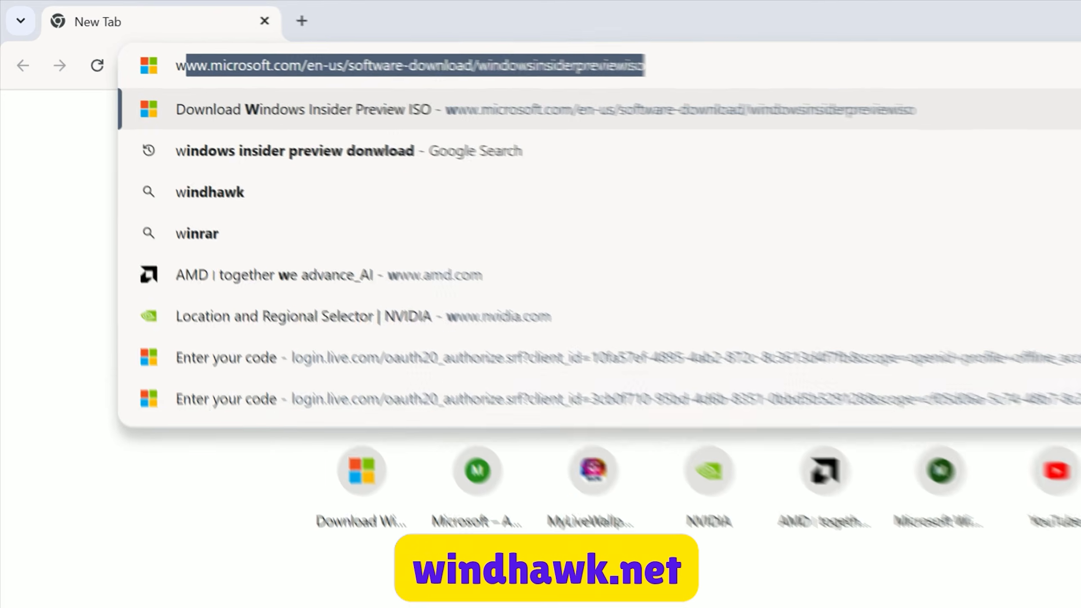
text(wk.net)
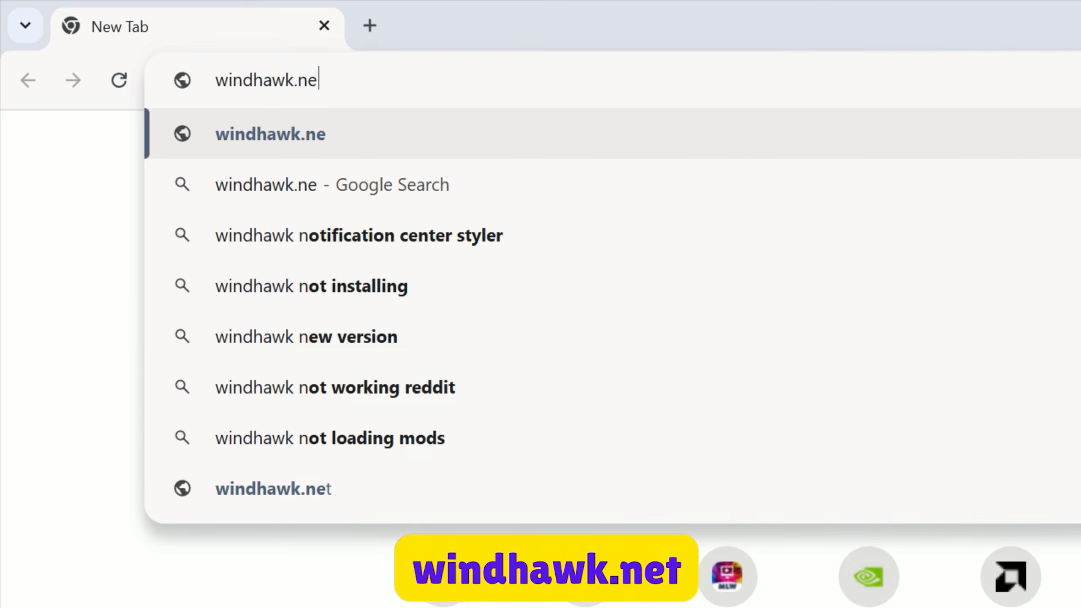
key(Return)
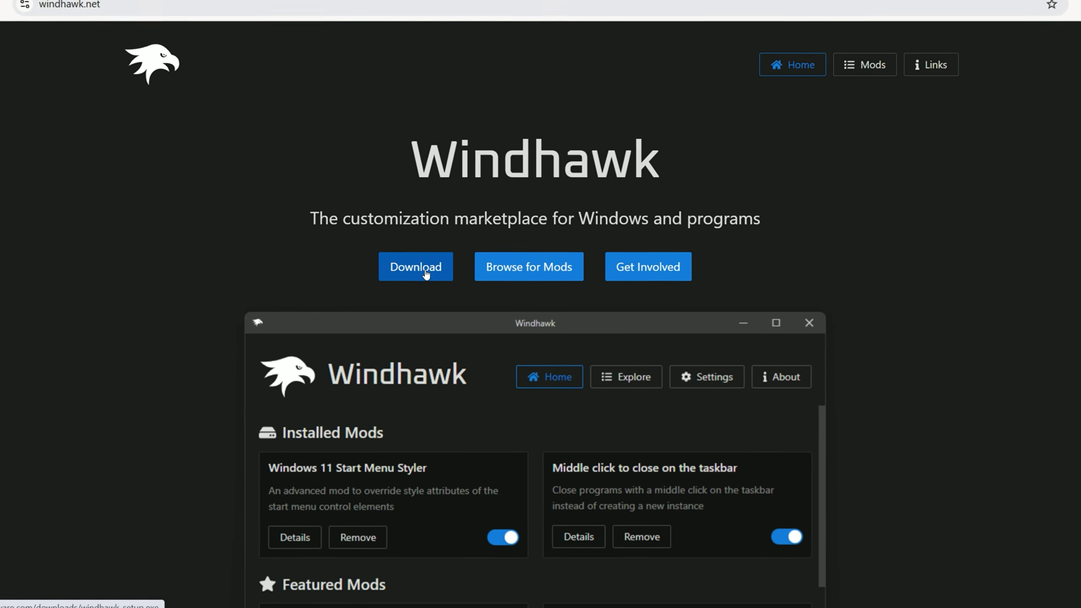
click(427, 274)
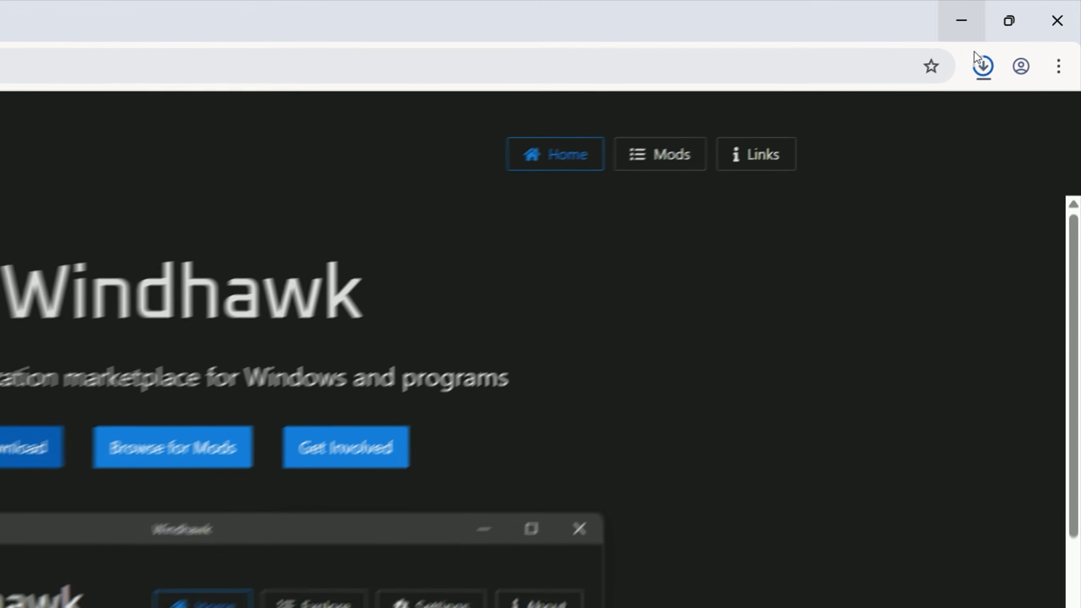
Step: Run the downloaded windhawk_setup.exe and minimize the browser window
click(981, 63)
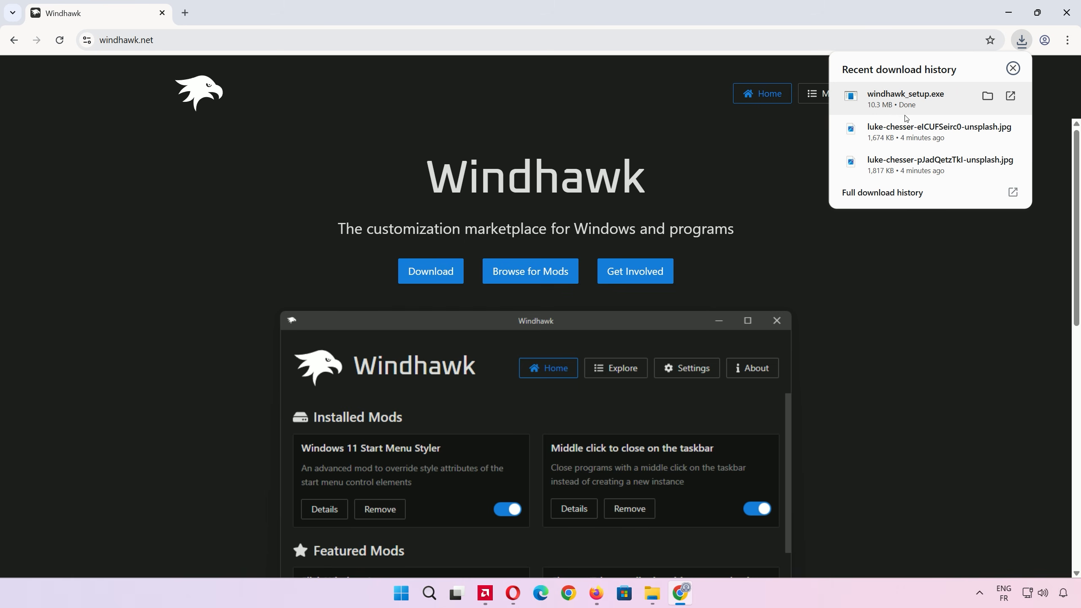
click(916, 106)
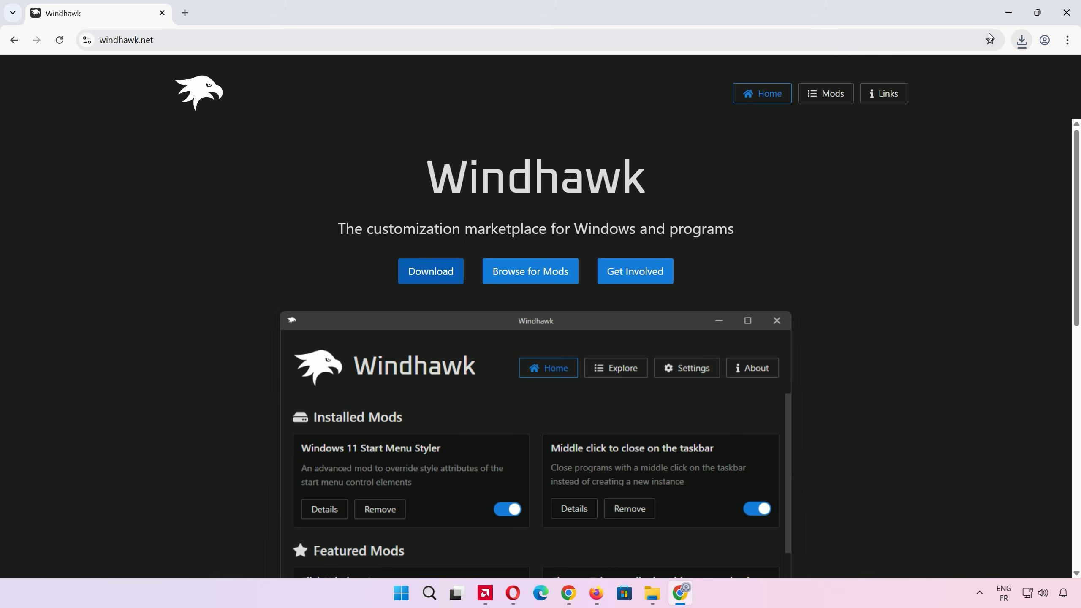
click(1008, 13)
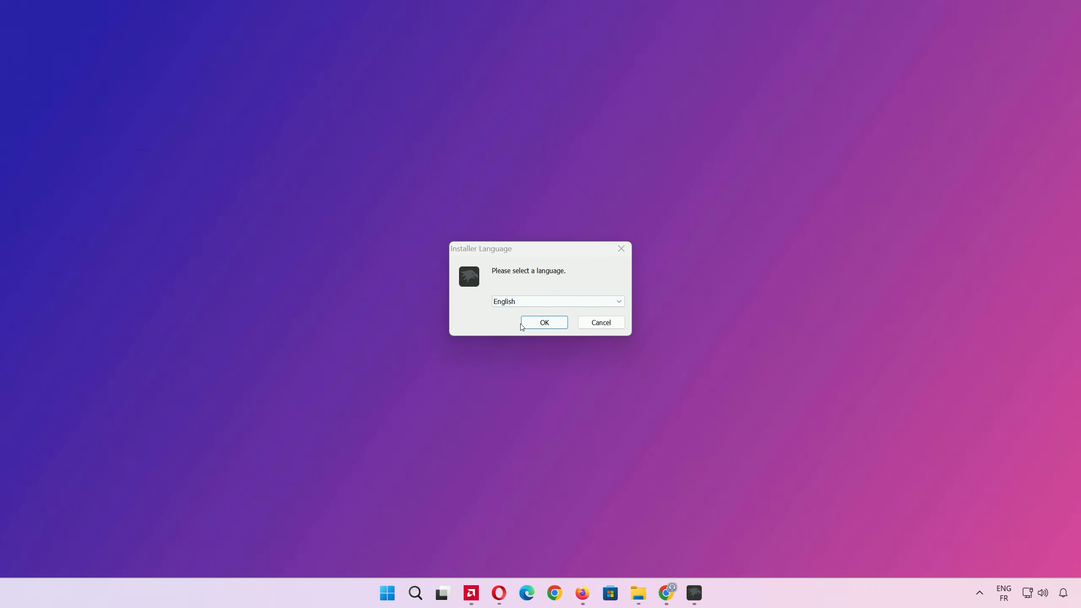
Step: Install Windhawk in English with the standard installation and all default components, allowing device changes and opening the program on finish
click(535, 322)
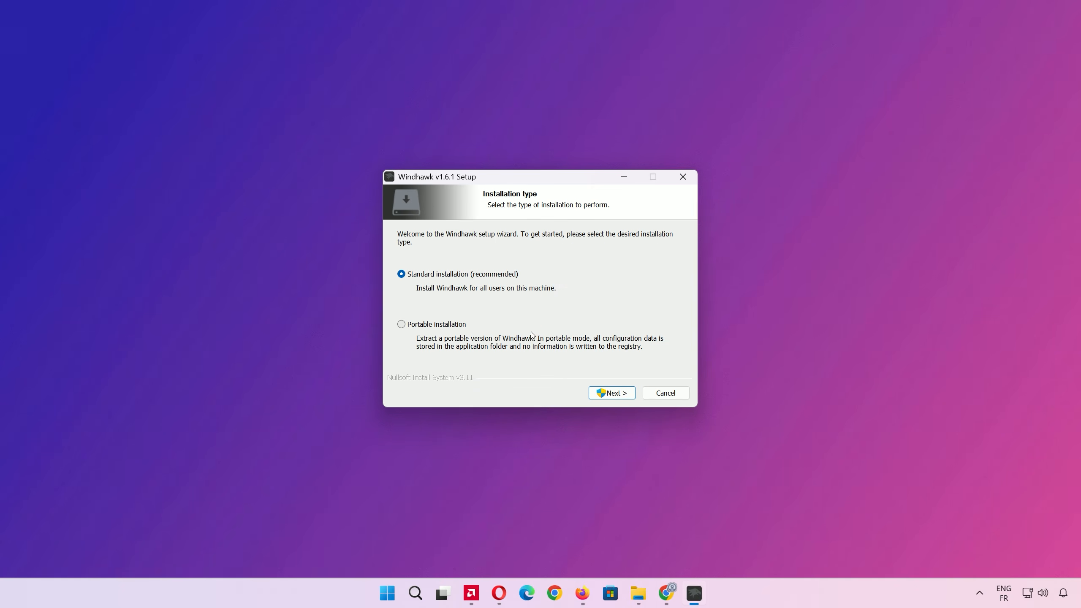
click(605, 392)
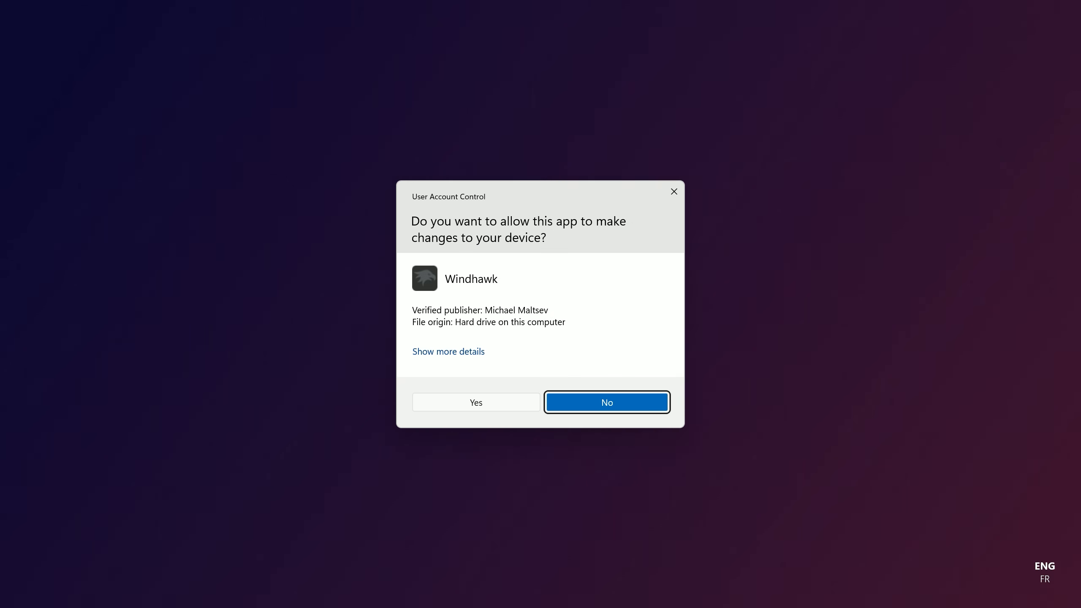
click(498, 408)
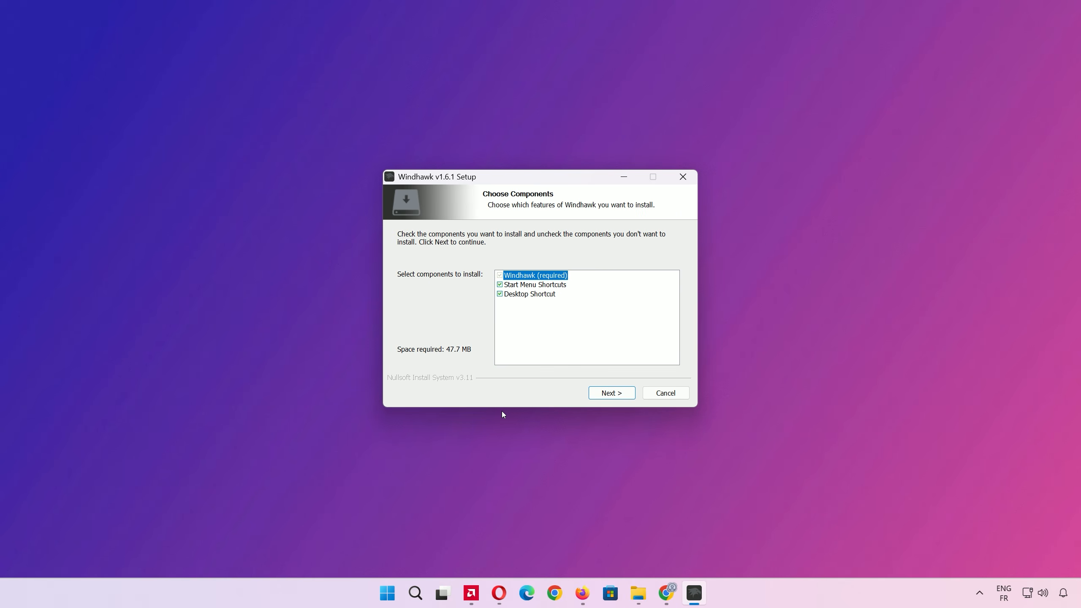
click(610, 392)
click(606, 398)
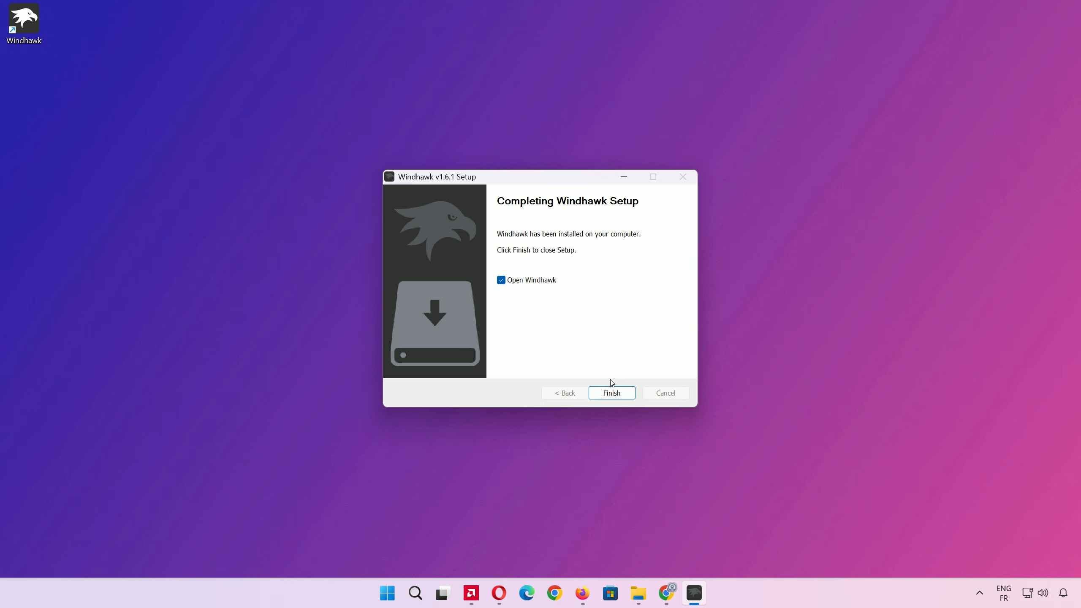
click(612, 391)
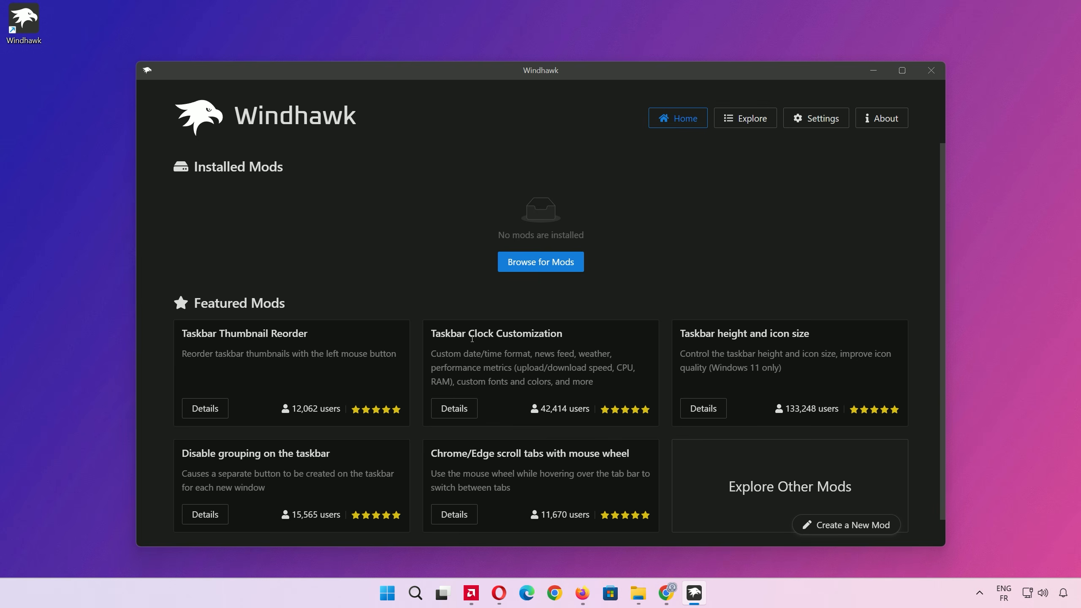
Step: Search the available mods for "windows 11 taskbar styler"
click(740, 124)
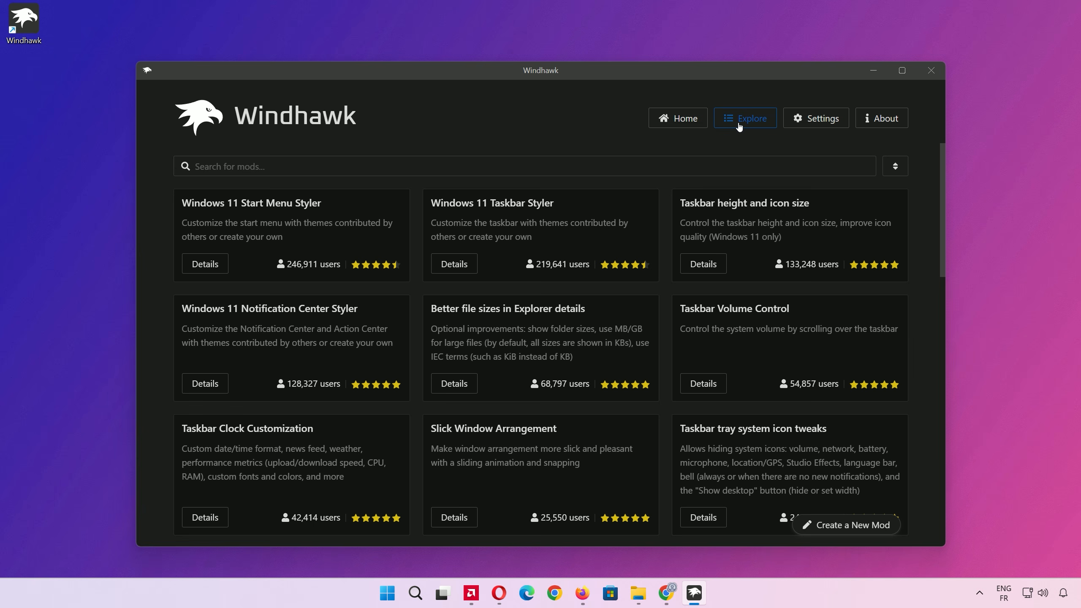
click(564, 170)
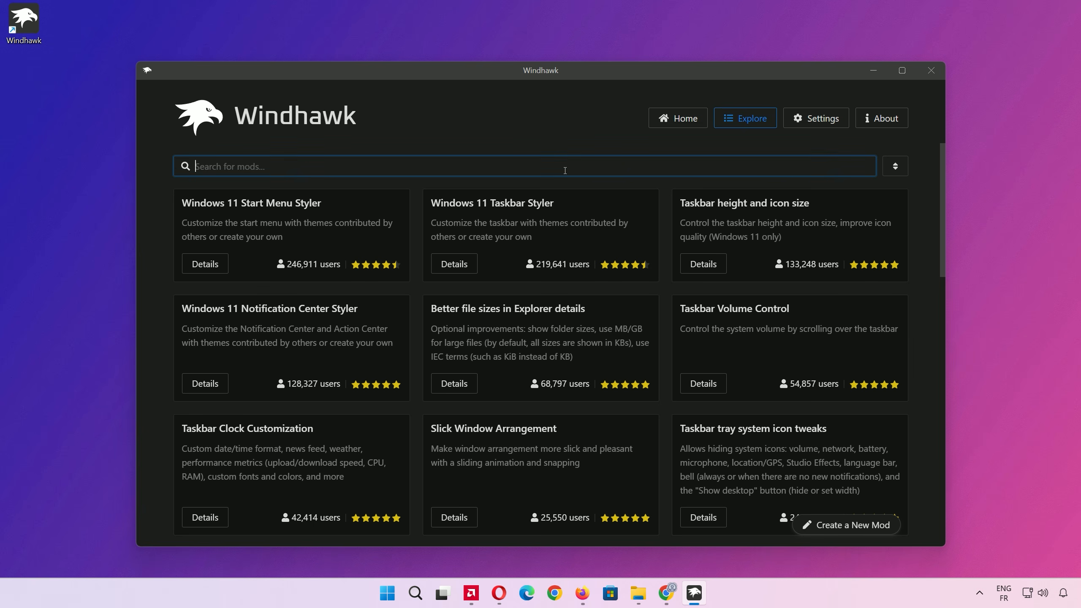
text(windows 11)
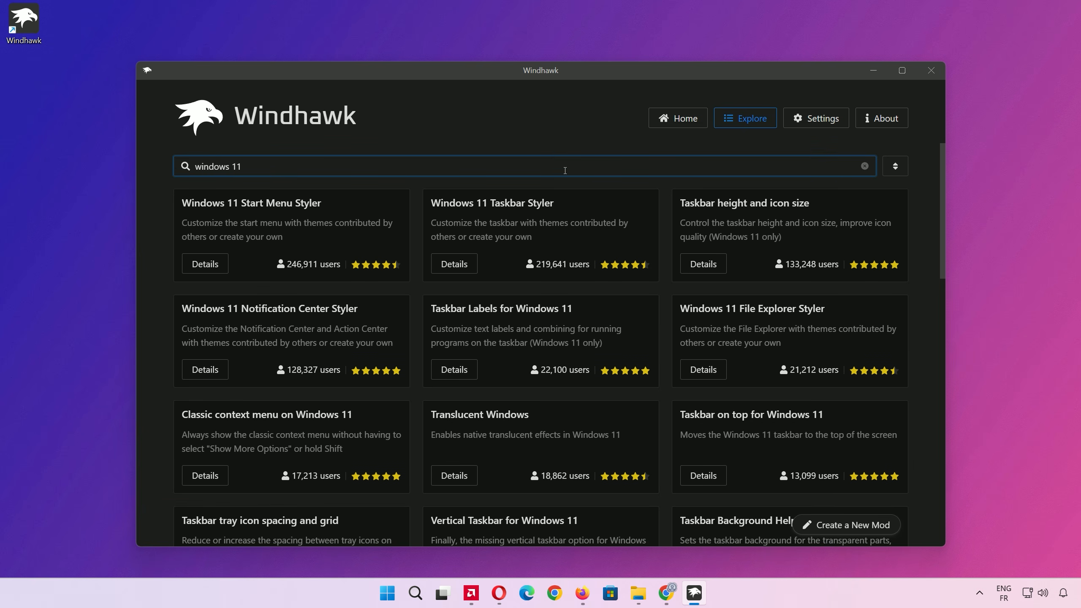
text( taskbar)
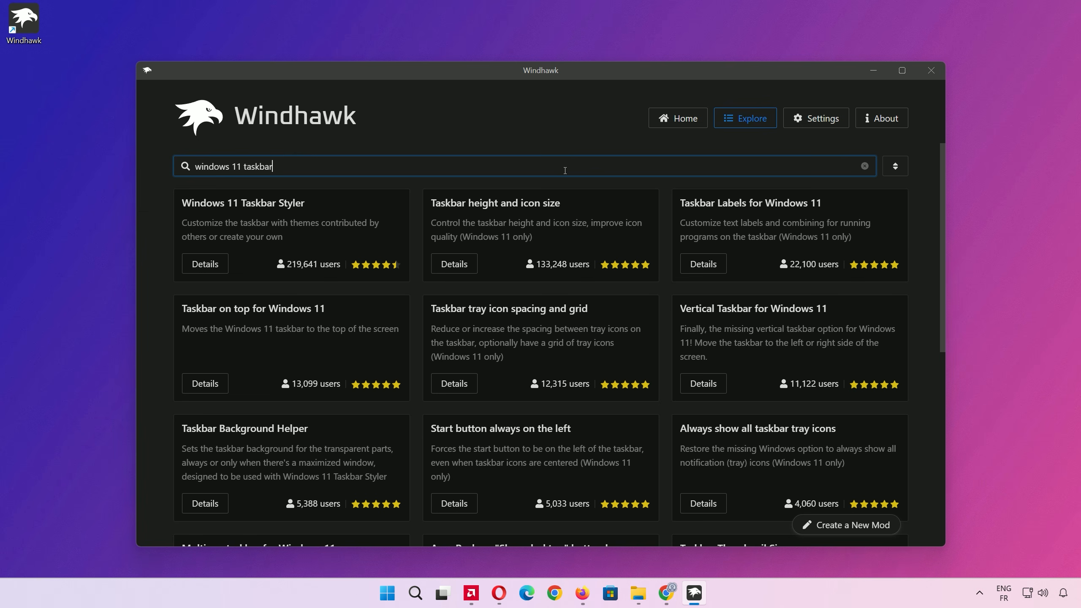
text( styler)
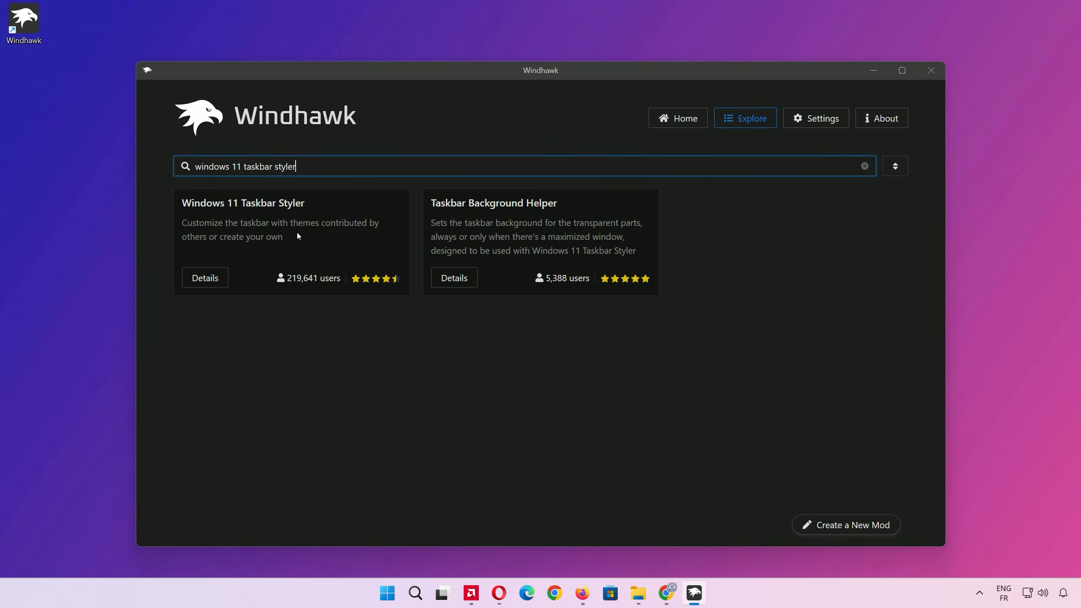
Step: Open the Windows 11 Taskbar Styler mod's details and install it, accepting the risk
click(207, 282)
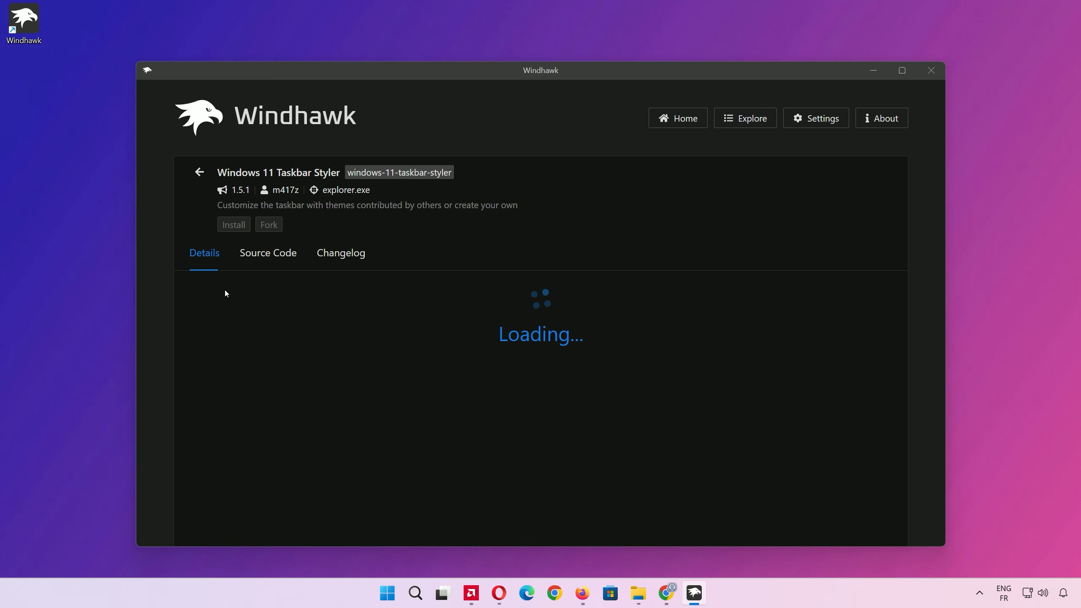
click(237, 225)
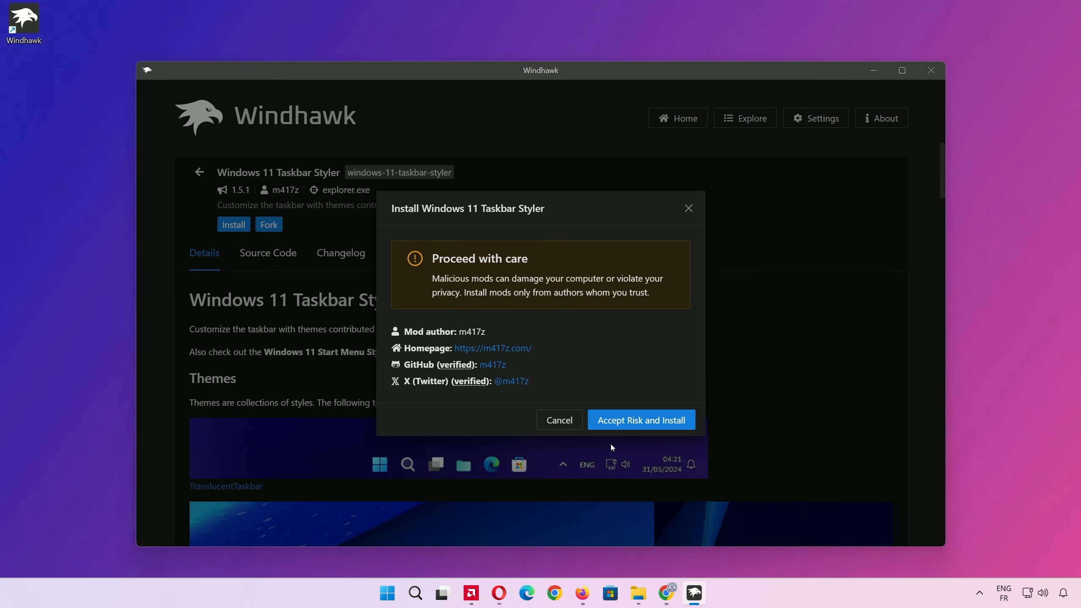
click(630, 427)
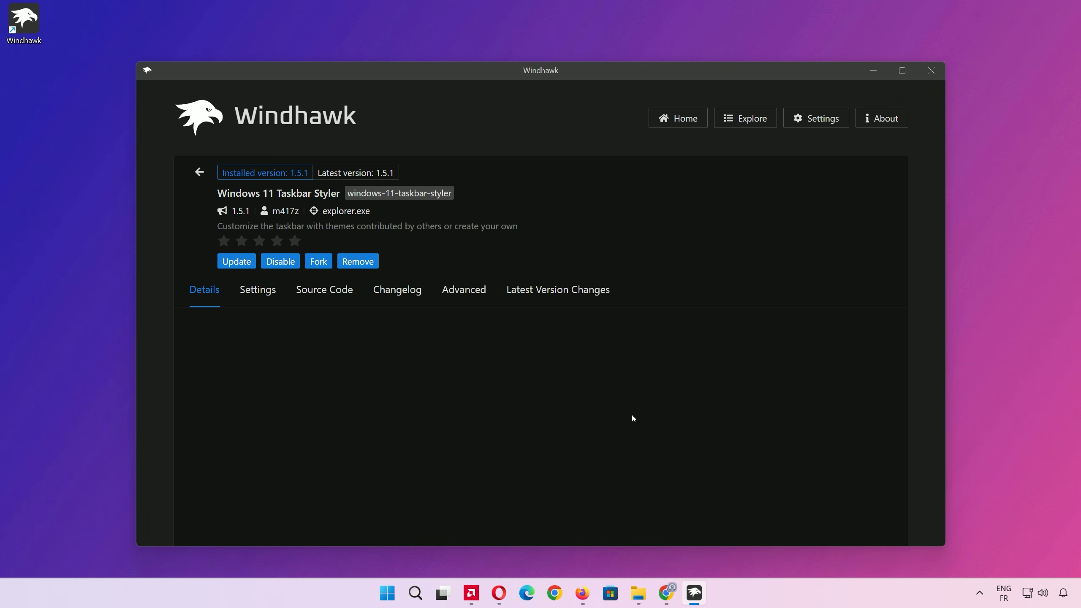
Step: Set the Windows 11 Taskbar Styler theme to WindowGlass and save the mod's settings
scroll(632, 418, down, 1)
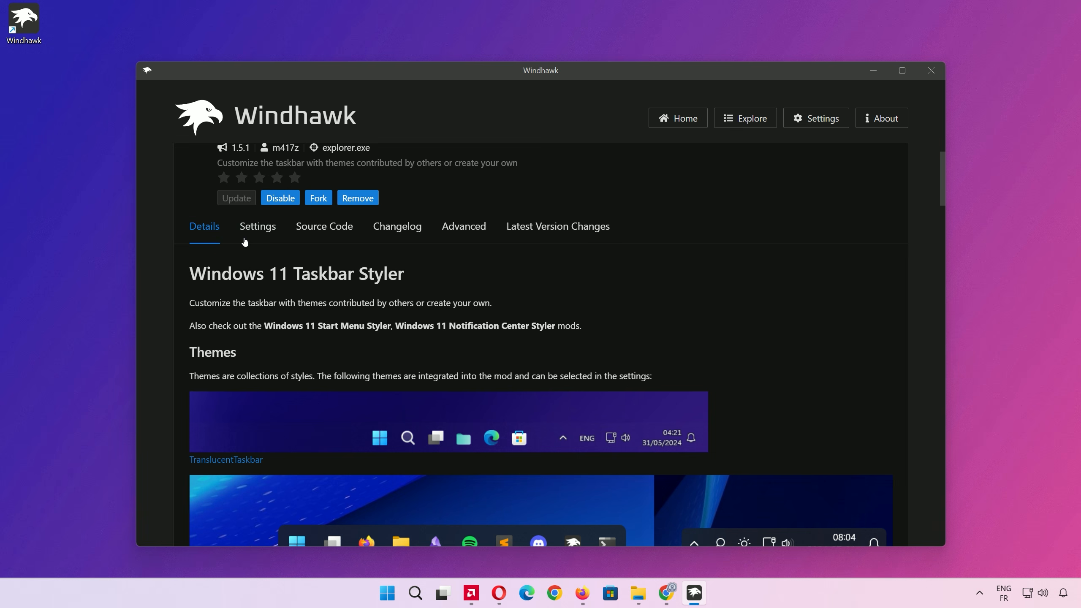
click(246, 240)
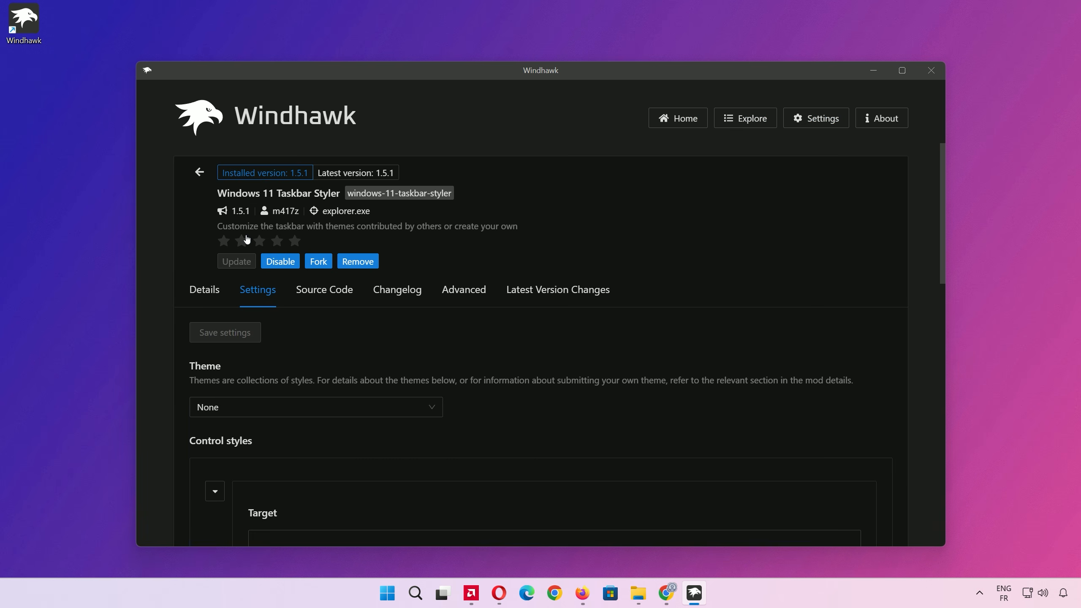
scroll(249, 252, down, 1)
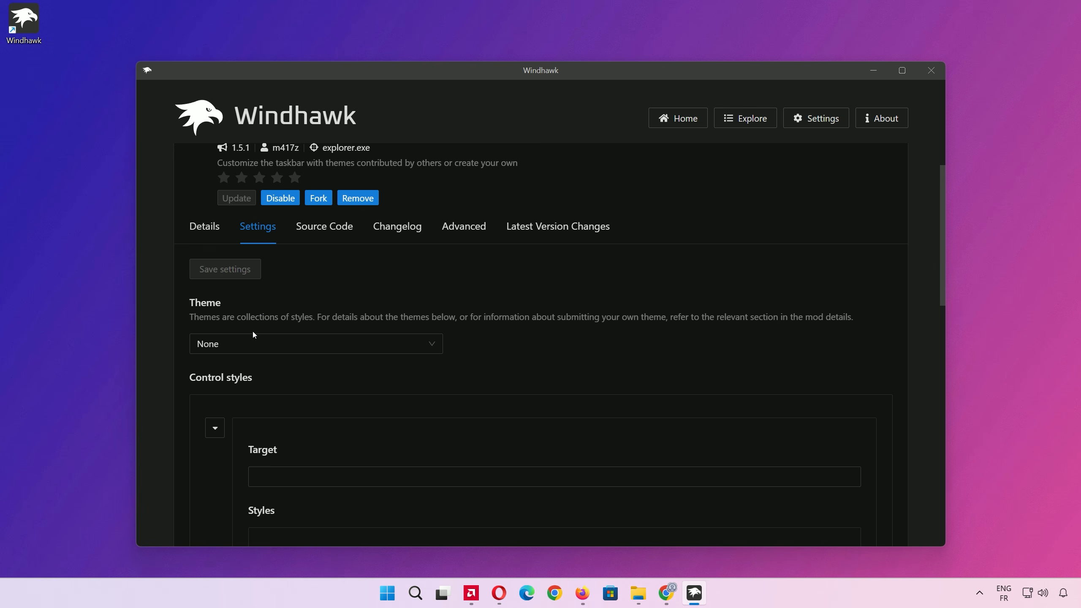
click(255, 342)
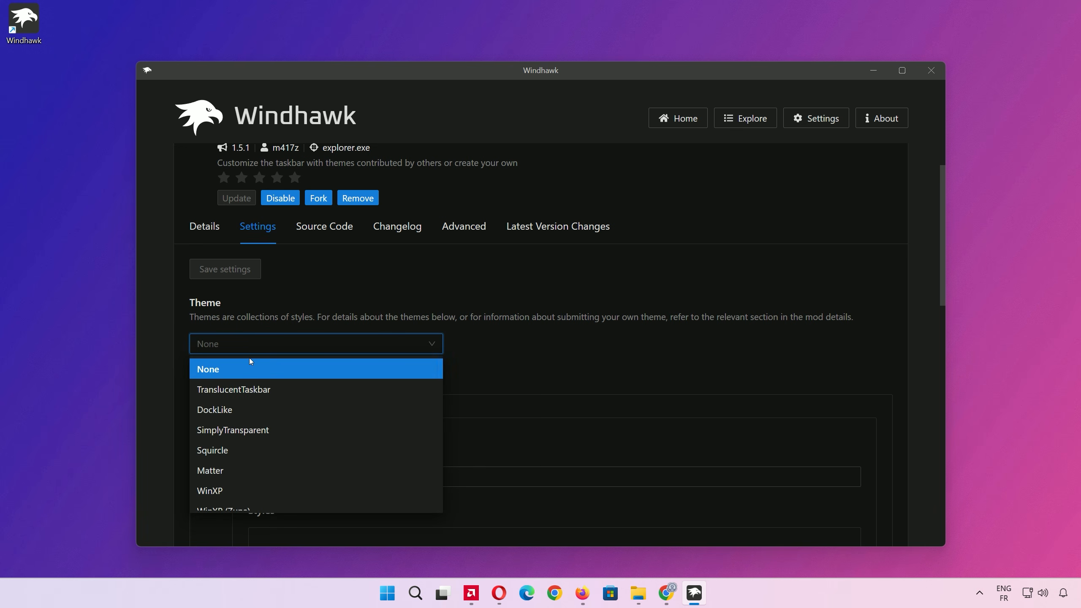
scroll(253, 403, down, 8)
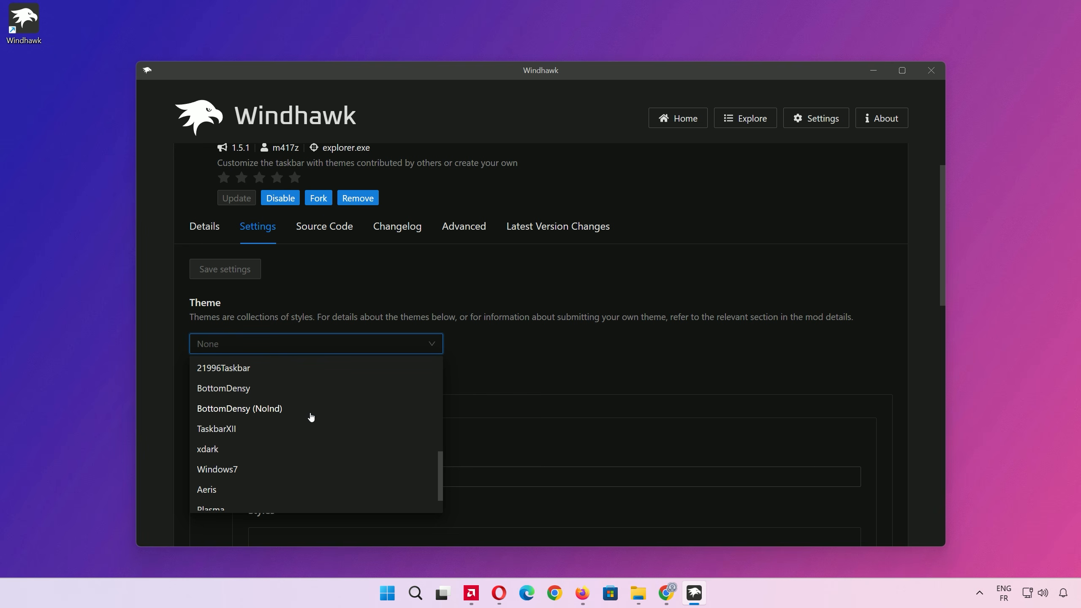
scroll(311, 416, down, 2)
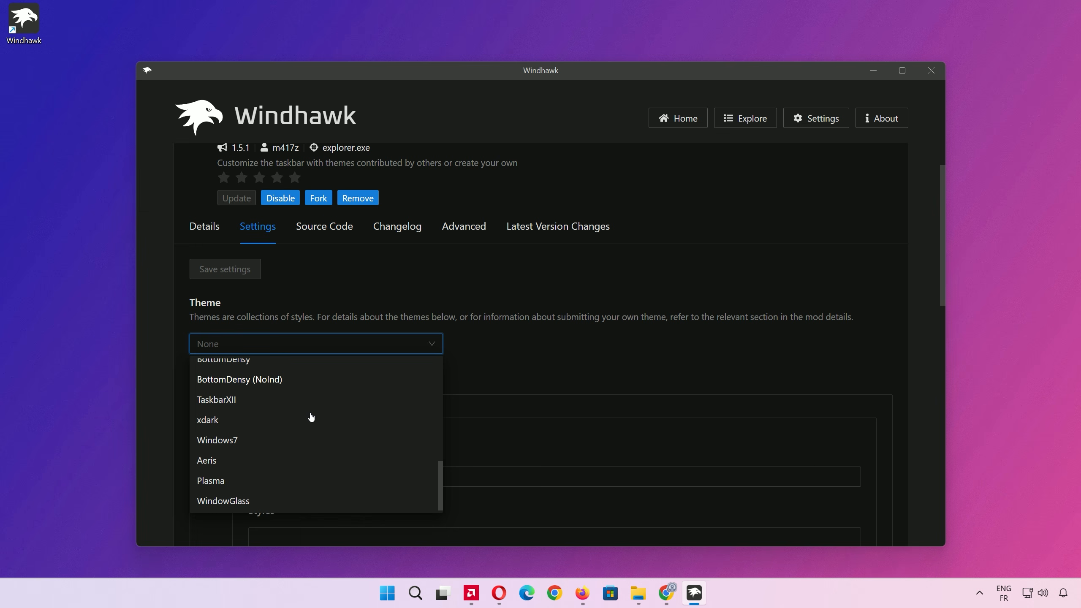
click(231, 504)
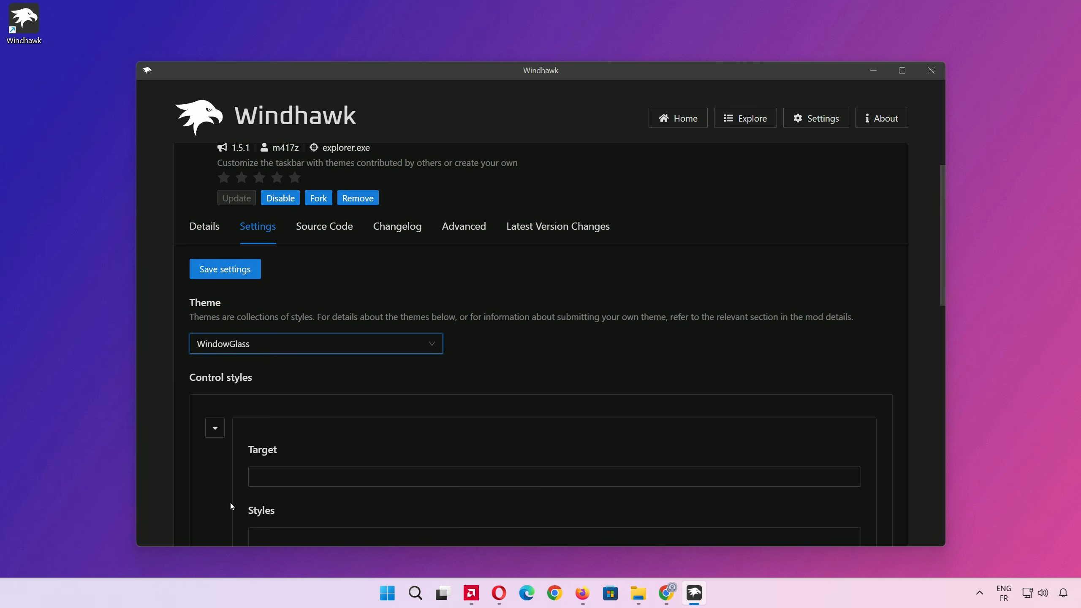
click(236, 273)
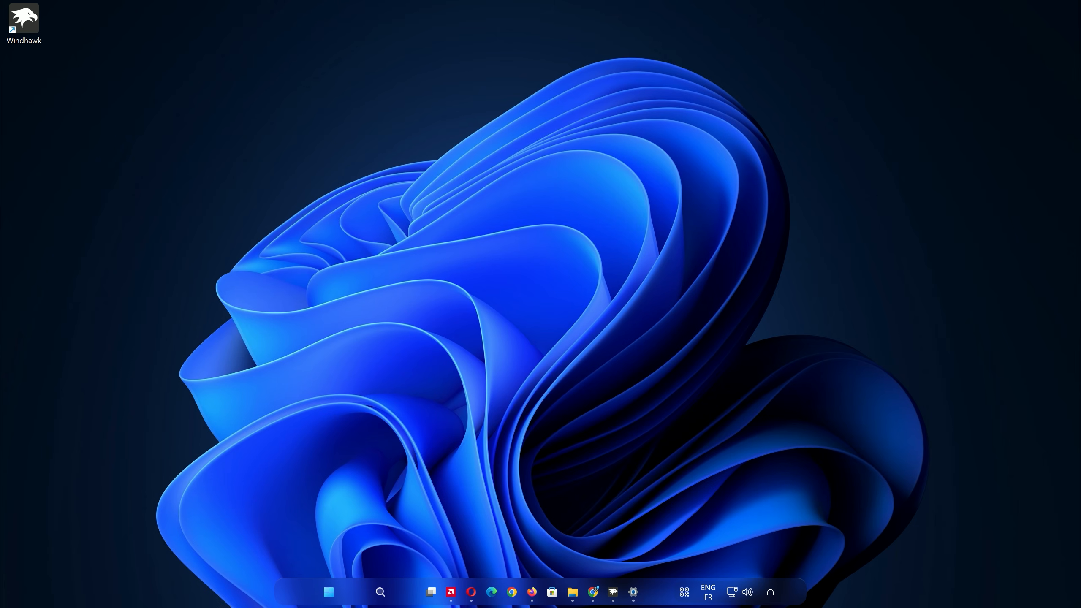
Step: Return to Windhawk, search the mods for "windows 11 start menu styler" and open the Windows 11 Start Menu Styler details
key(super)
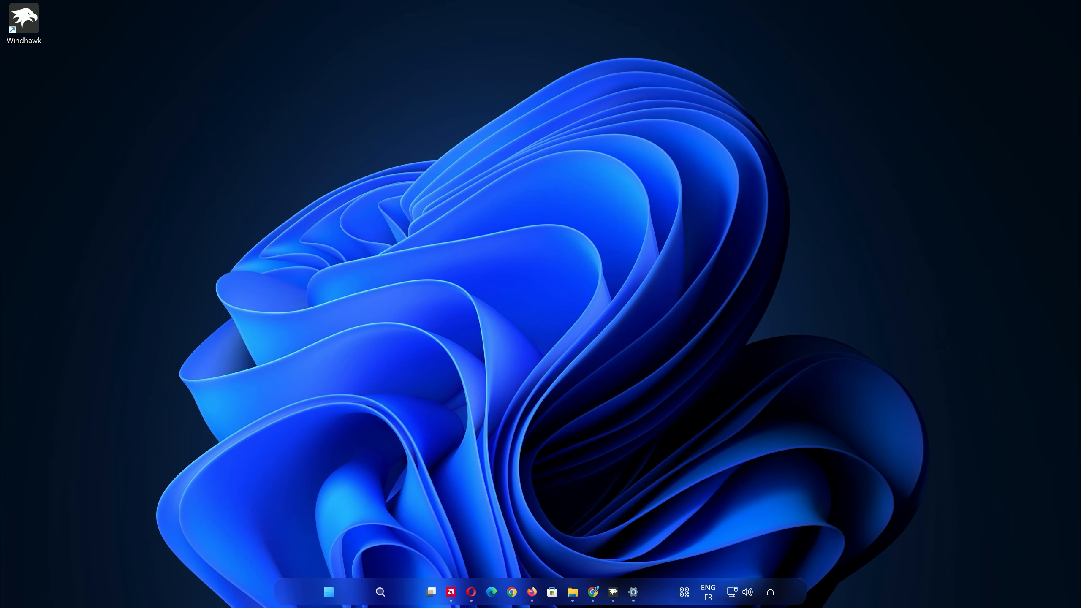
click(617, 604)
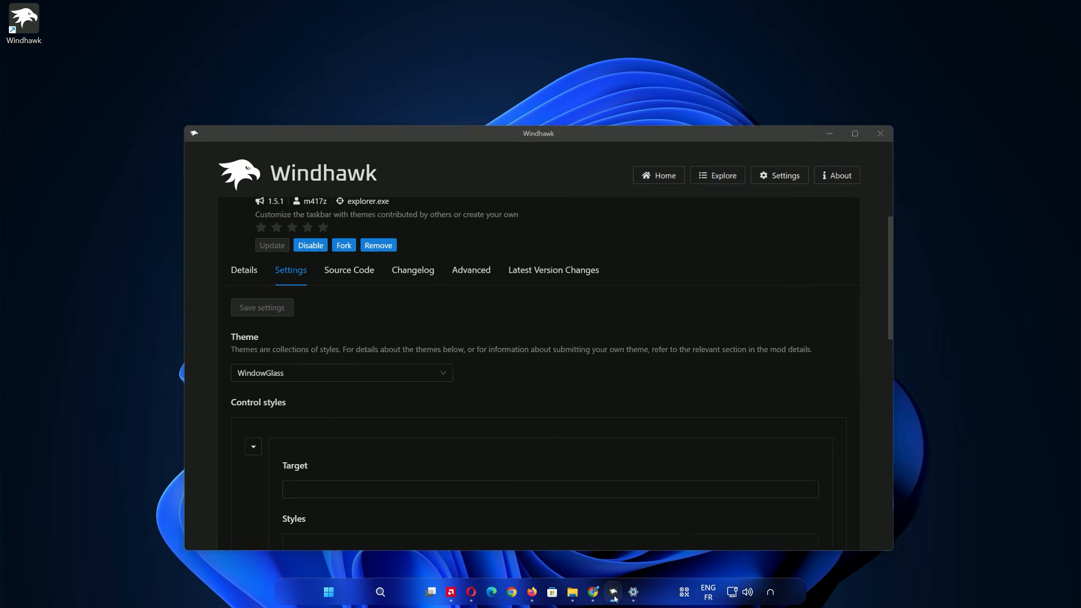
click(746, 123)
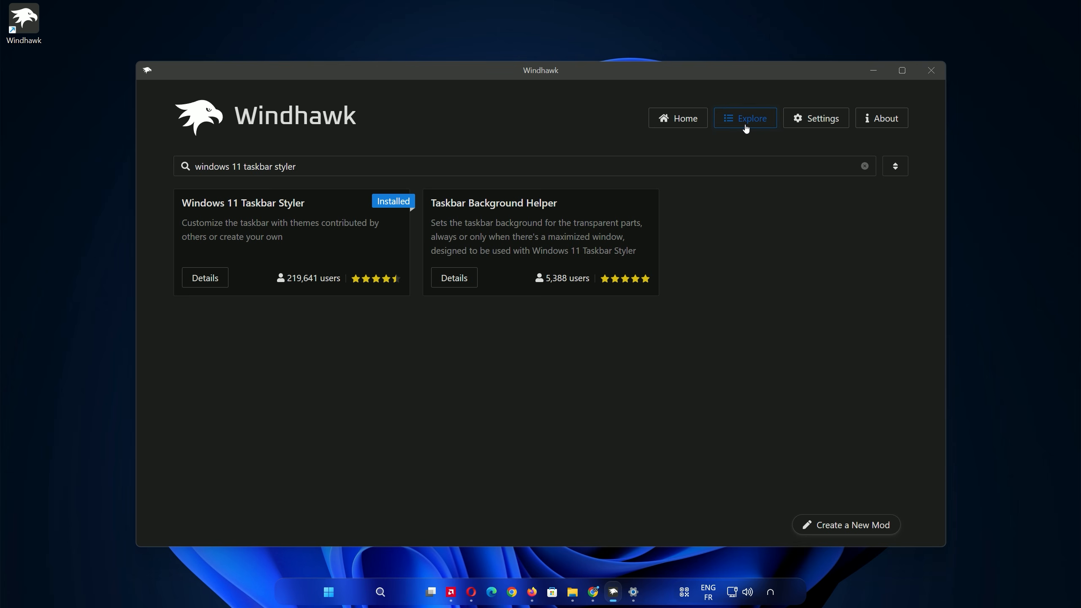
double_click(332, 165)
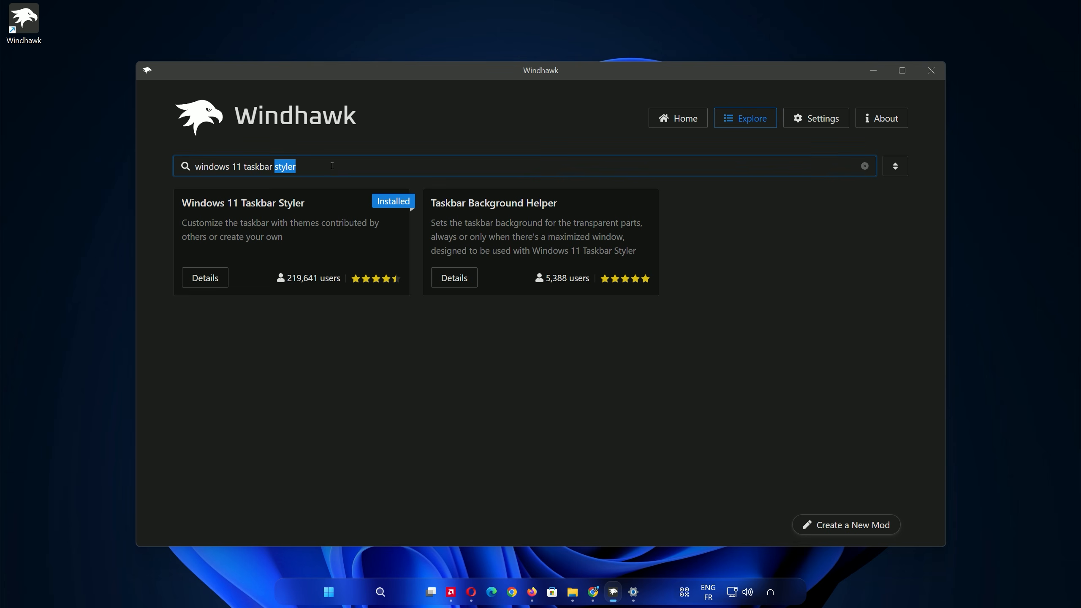
shift+click(251, 167)
key(BackSpace)
text(start ma)
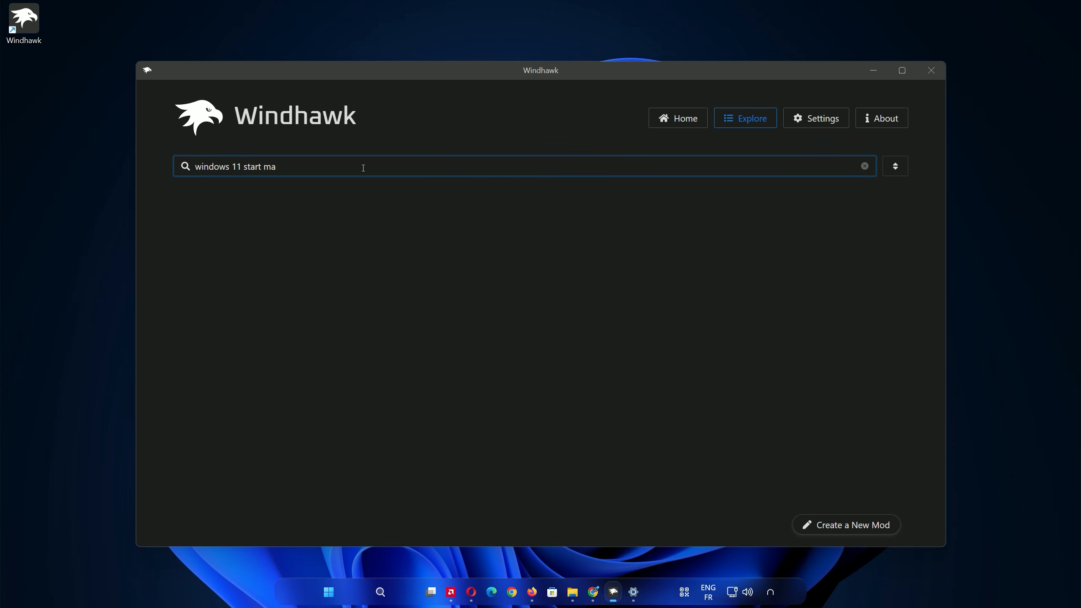
key(BackSpace)
text(enu styler)
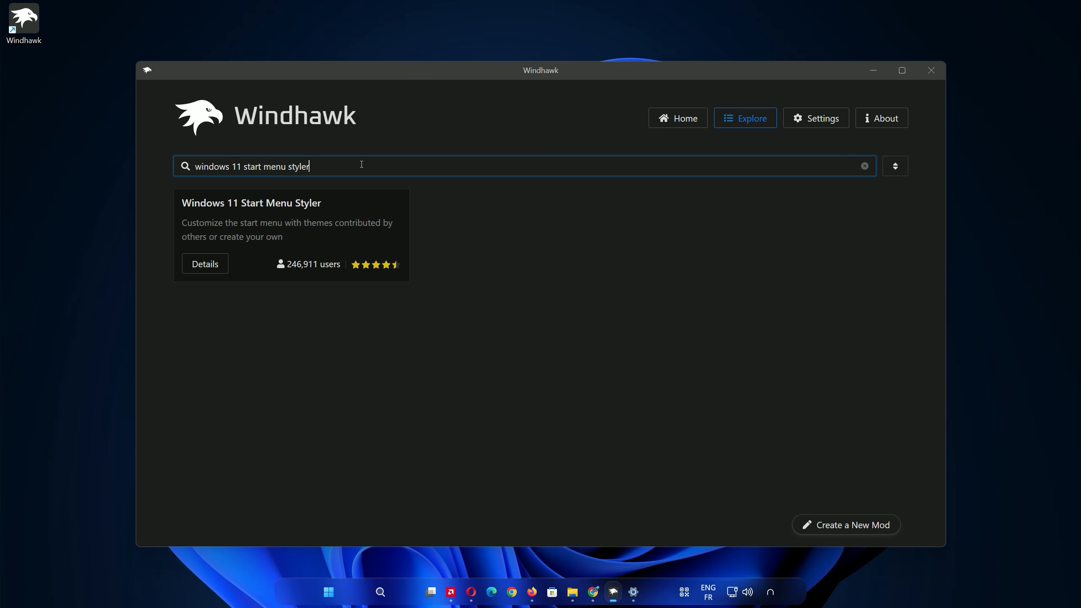
click(215, 272)
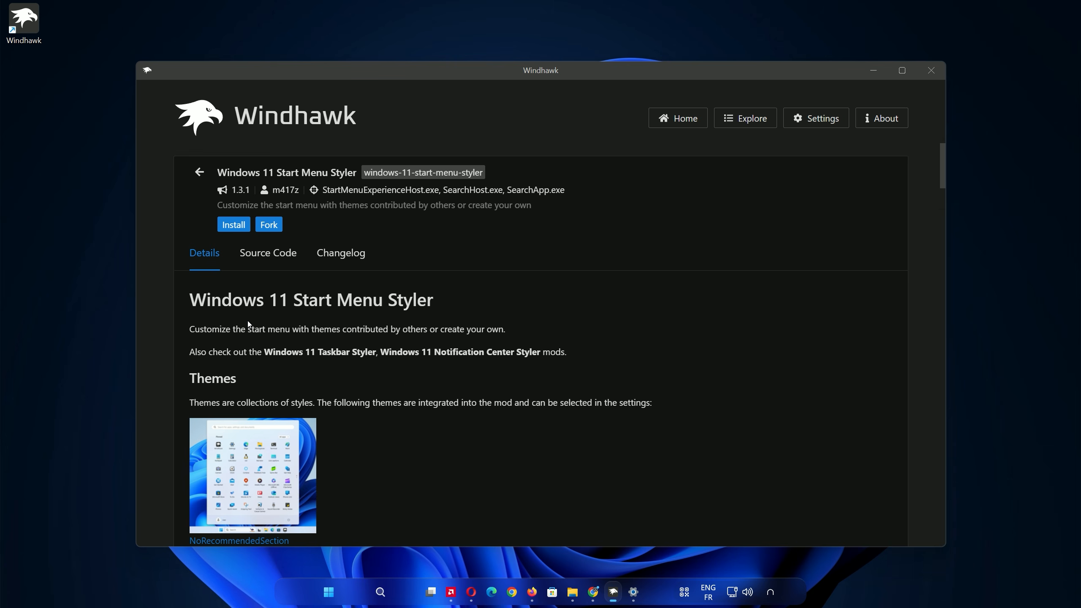
Step: Install the Windows 11 Start Menu Styler mod, accepting the risk, and open the mod's settings
click(233, 225)
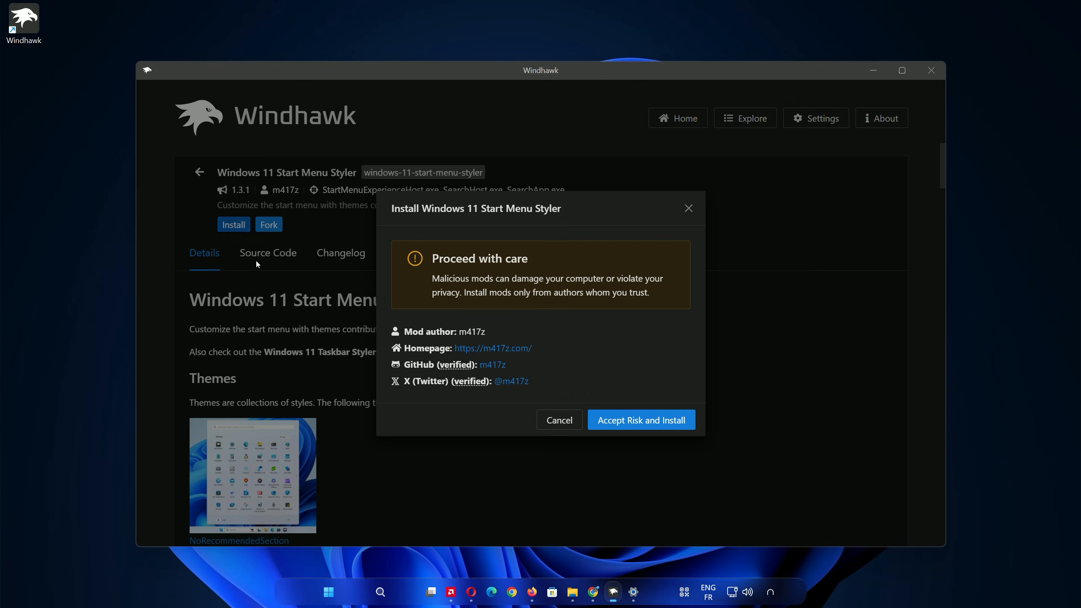
click(607, 411)
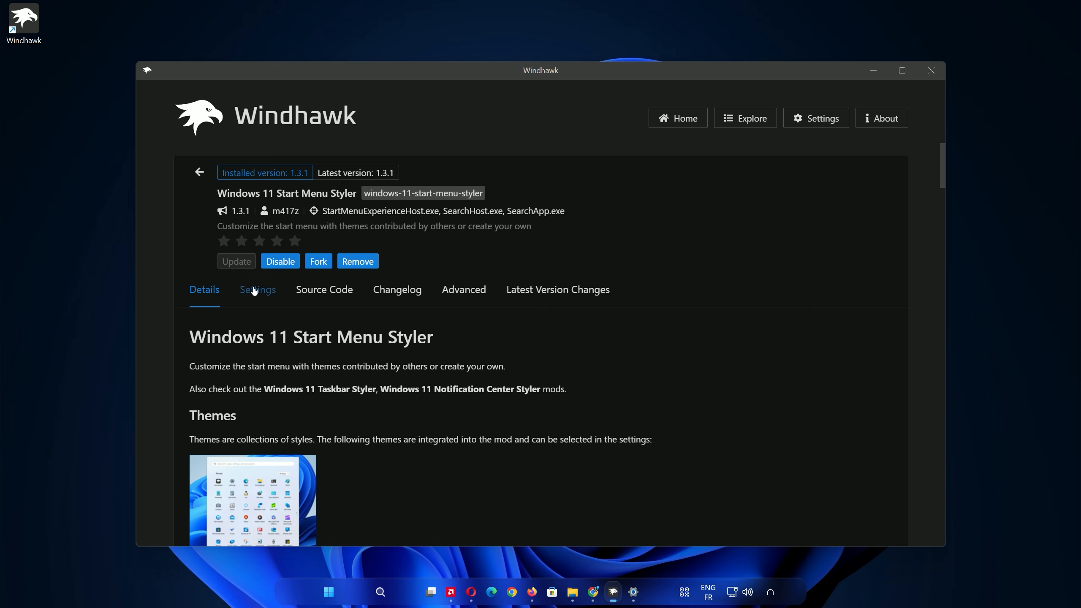
click(258, 290)
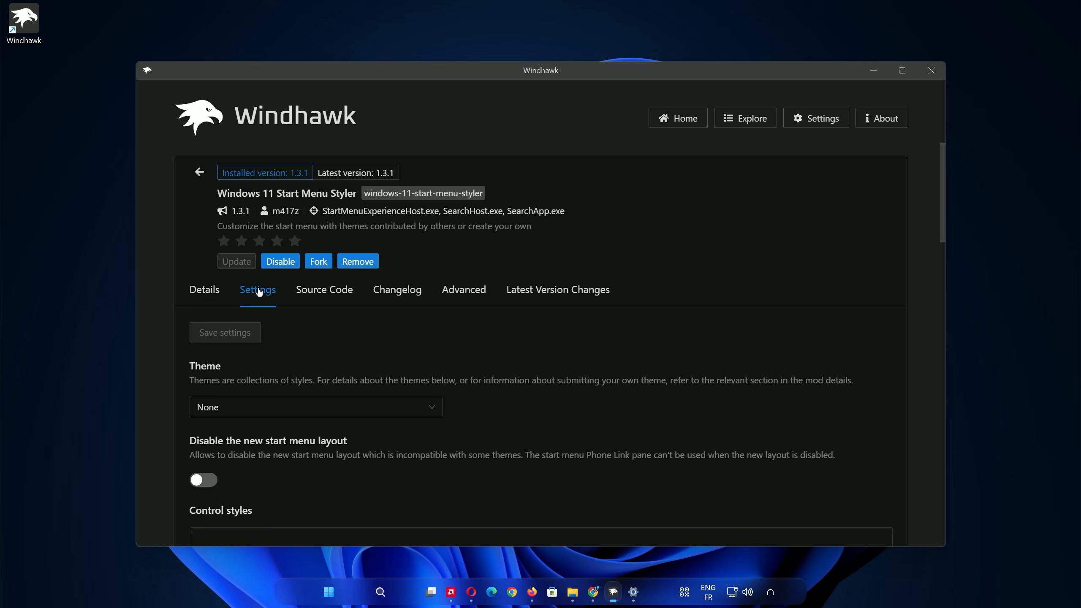
Step: Set the Windows 11 Start Menu Styler theme to TranslucentStartMenu and save the mod's settings
scroll(363, 367, down, 1)
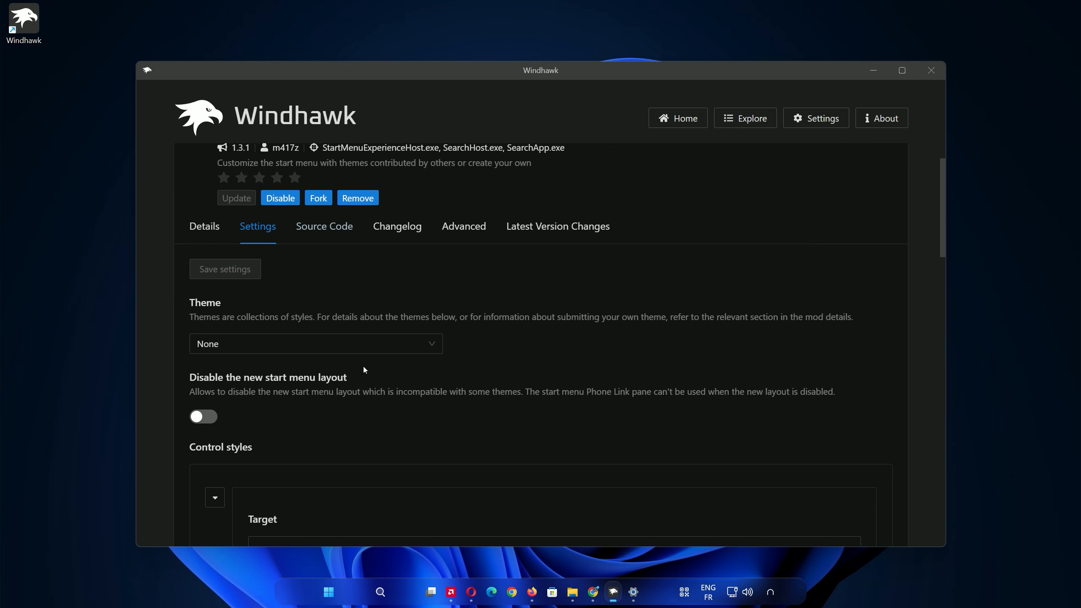
click(384, 344)
scroll(328, 413, down, 2)
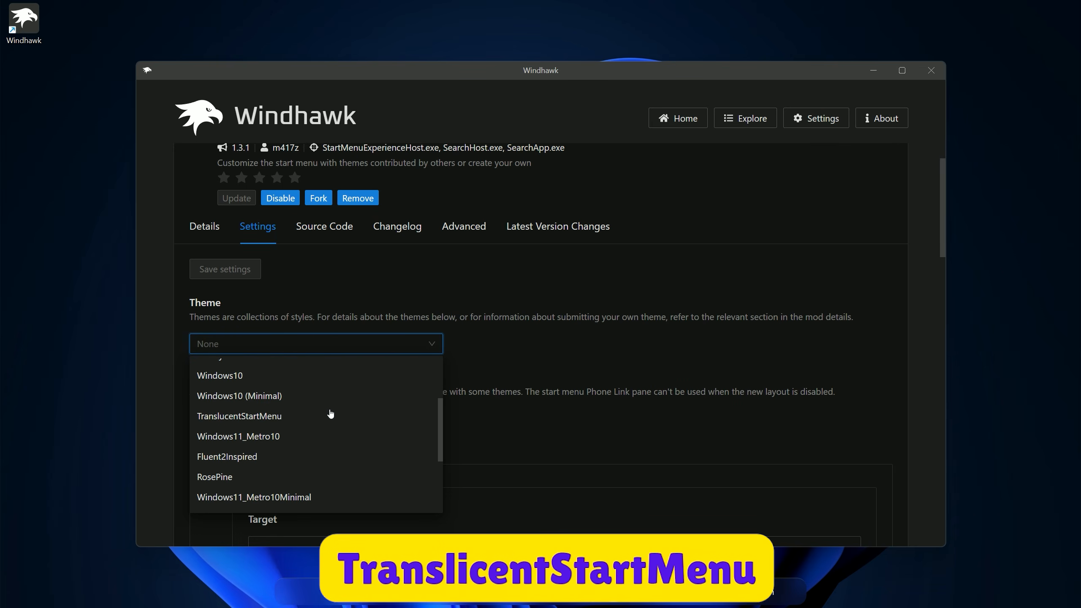
click(237, 416)
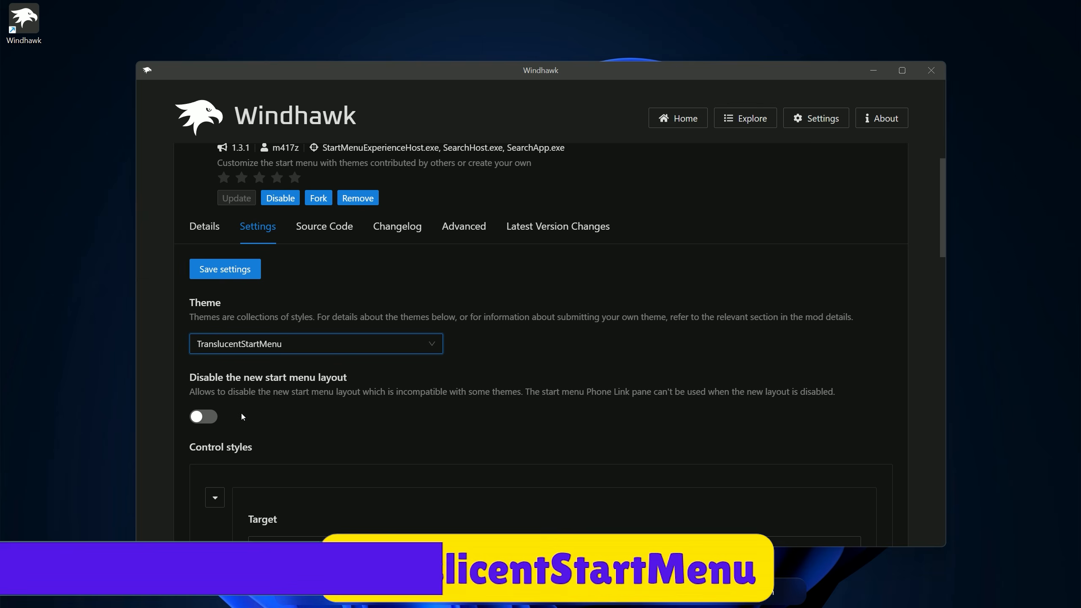
click(237, 276)
Step: Open the Start menu to check the applied theme, minimizing Windhawk to view it over the desktop
key(super)
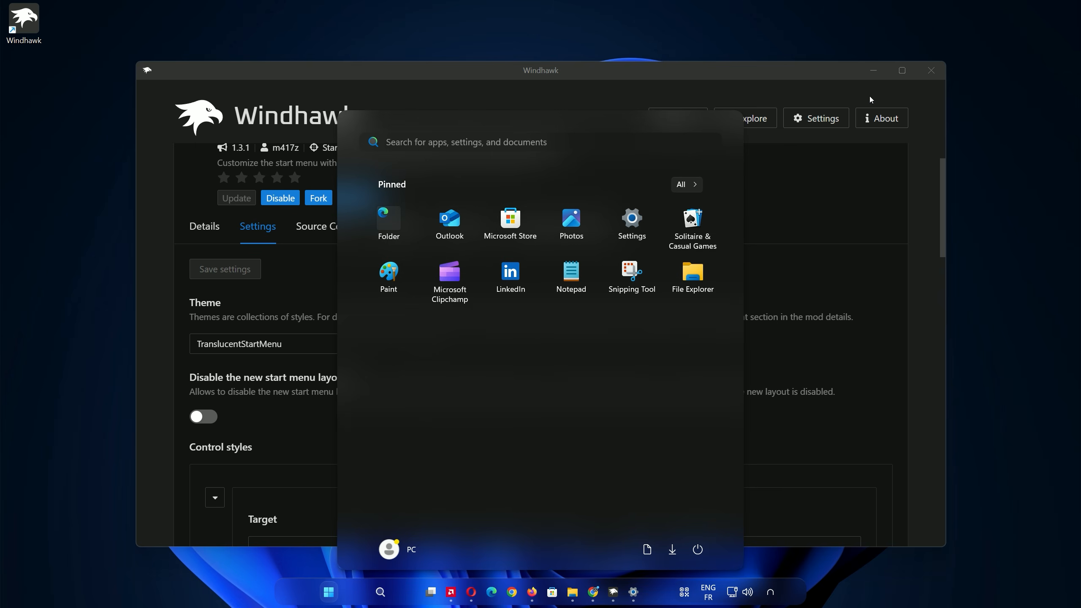
click(874, 71)
key(super)
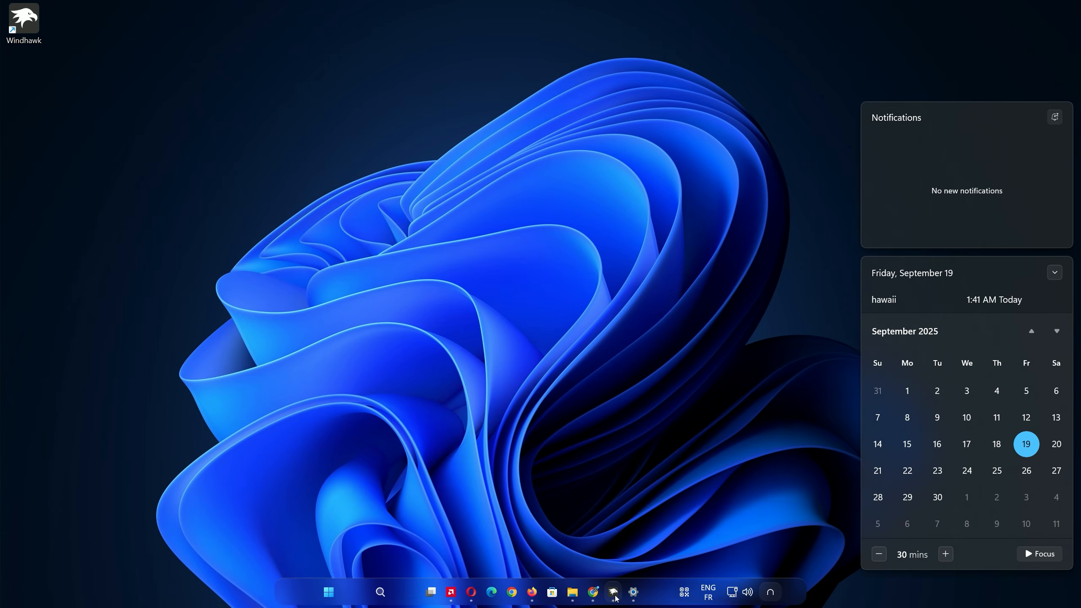
Step: Return to Windhawk, search the available mods for "windows 11 noti" and open the Windows 11 Notification Center Styler details
click(613, 593)
scroll(658, 309, up, 2)
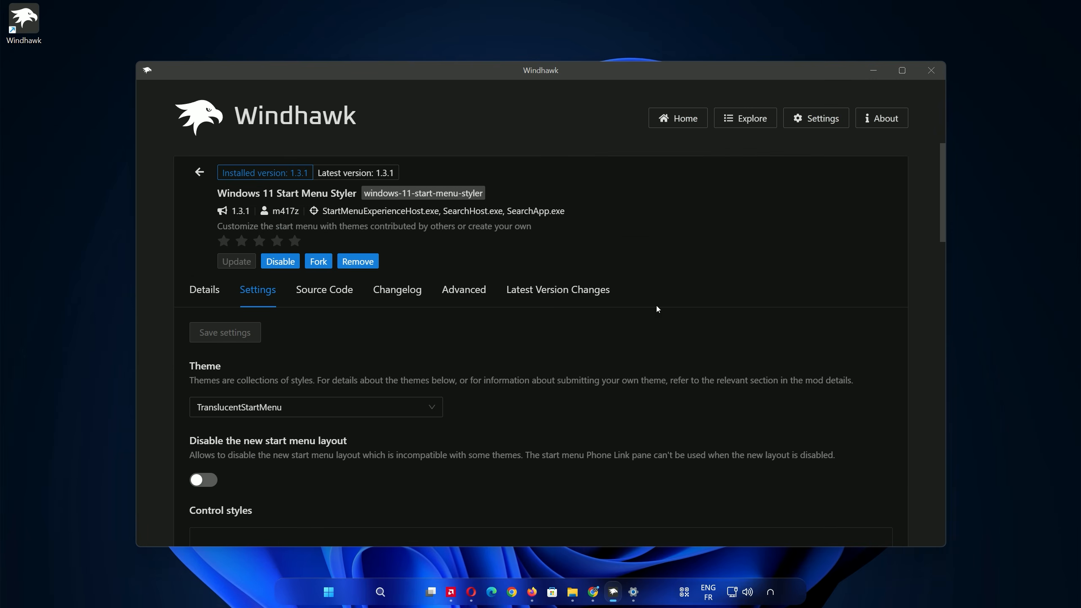
click(738, 122)
triple_click(388, 170)
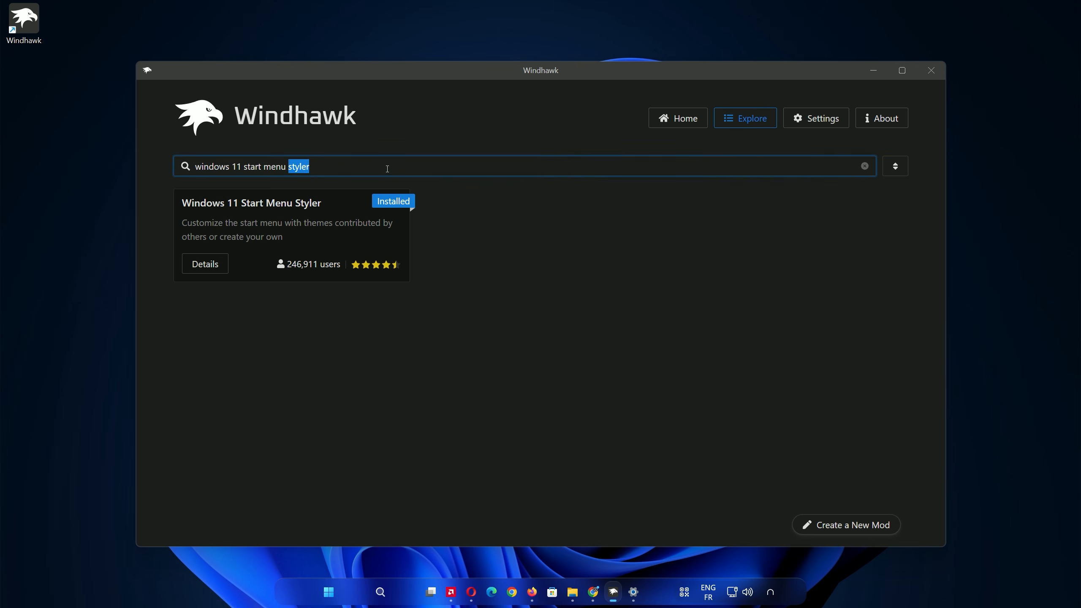
text(windows 11 noti)
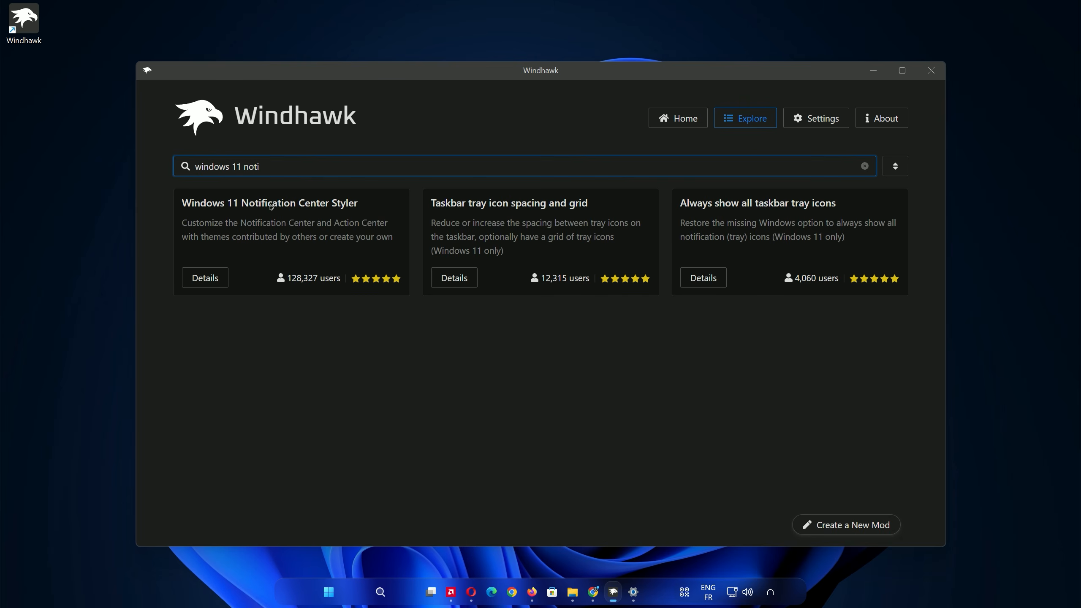
click(223, 284)
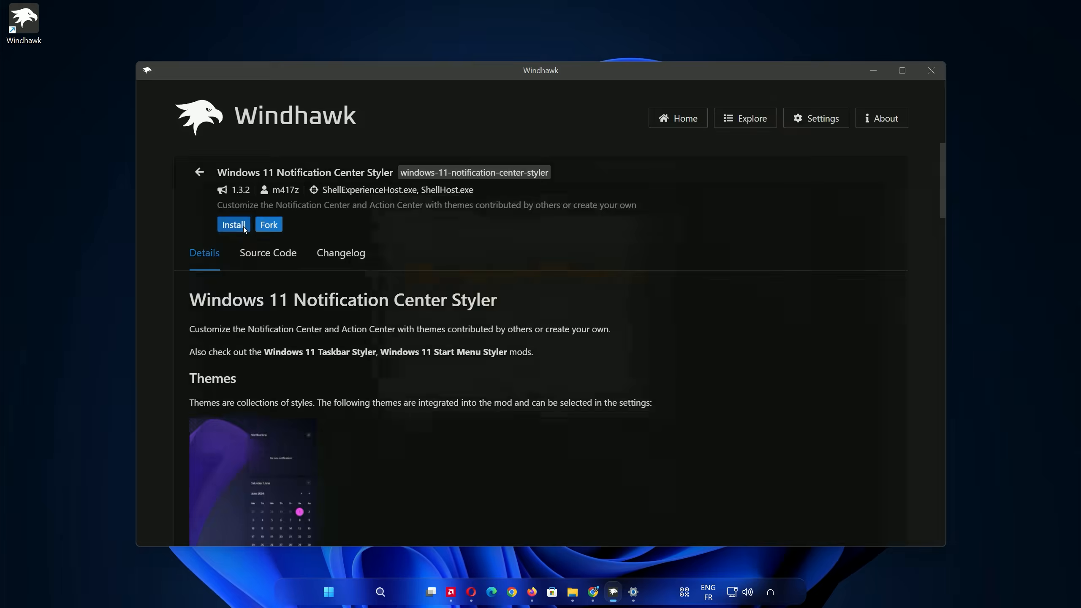
Step: Install the Windows 11 Notification Center Styler mod, accepting the risk, and open the mod's settings
click(242, 228)
click(642, 419)
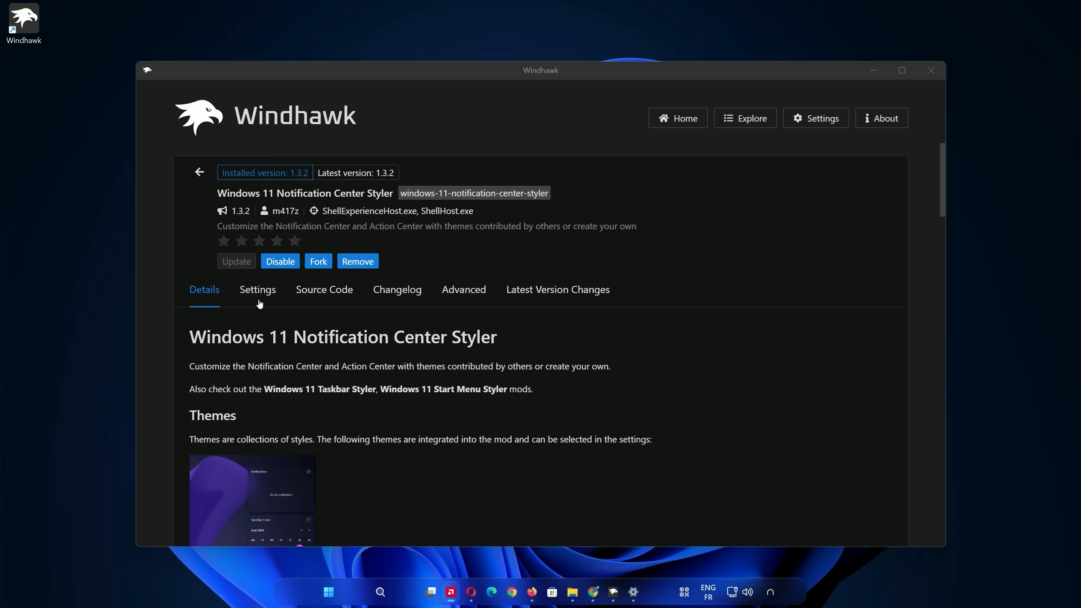
click(259, 293)
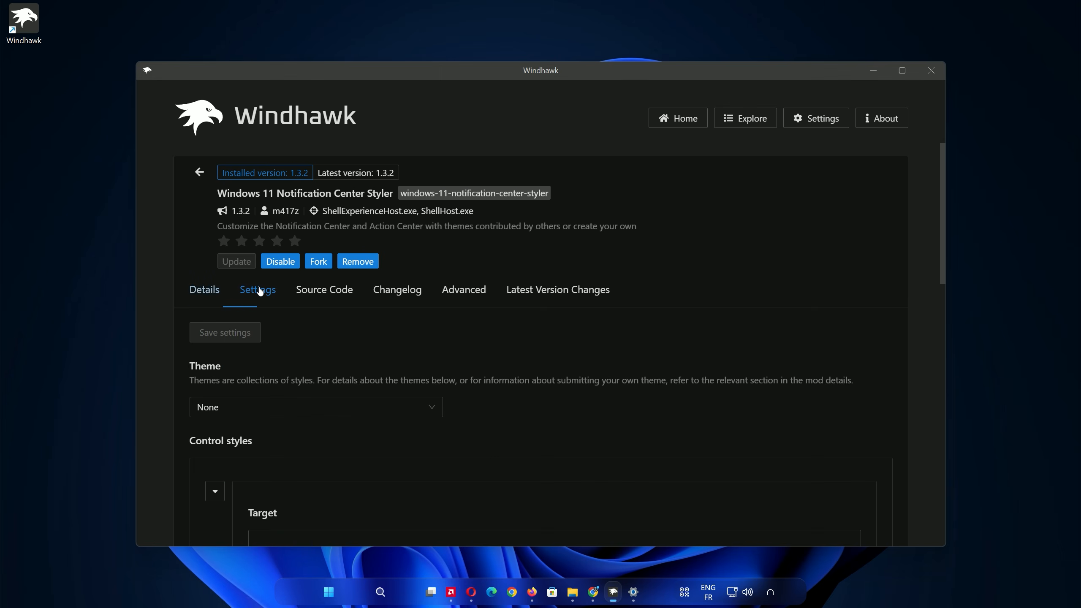
Step: Set the Windows 11 Notification Center Styler theme to TranslucentShell and save the mod's settings
scroll(383, 340, down, 1)
click(410, 344)
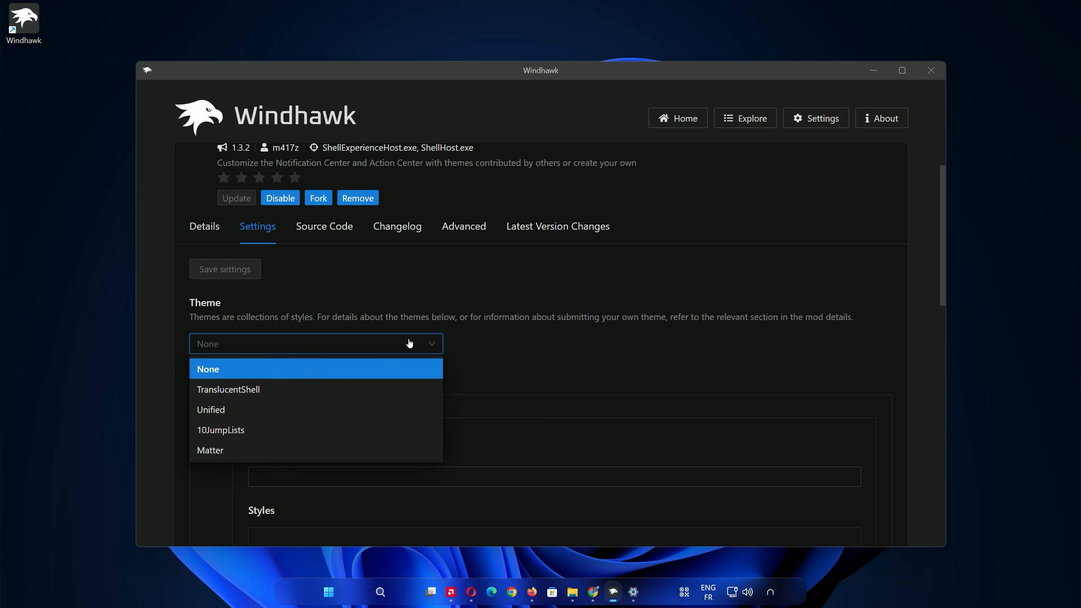
click(242, 396)
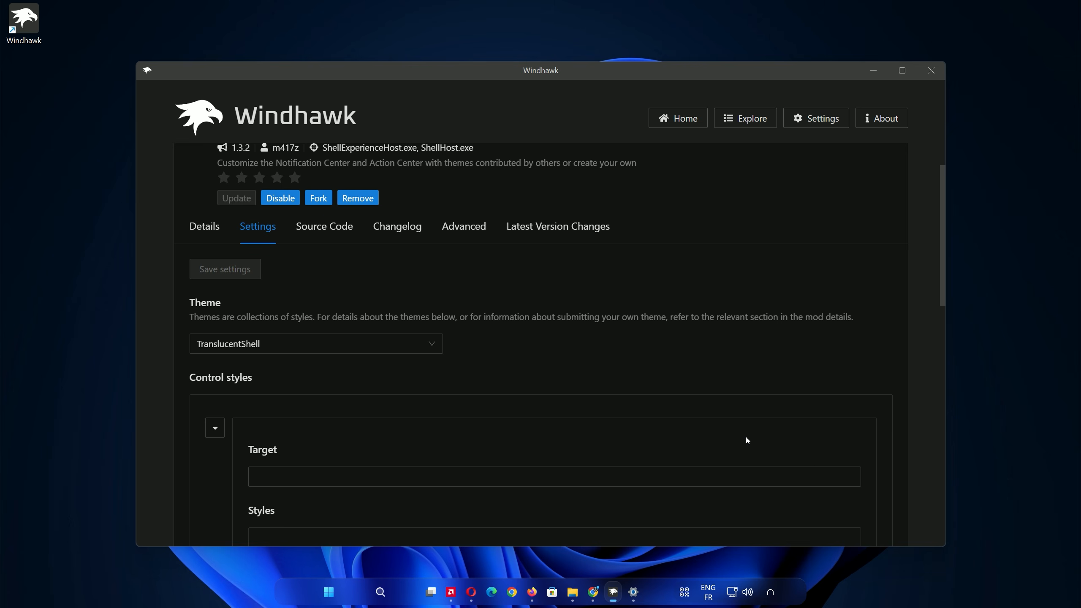
Step: Close the Windhawk window and inspect the restyled notification center and quick settings over the desktop
click(771, 592)
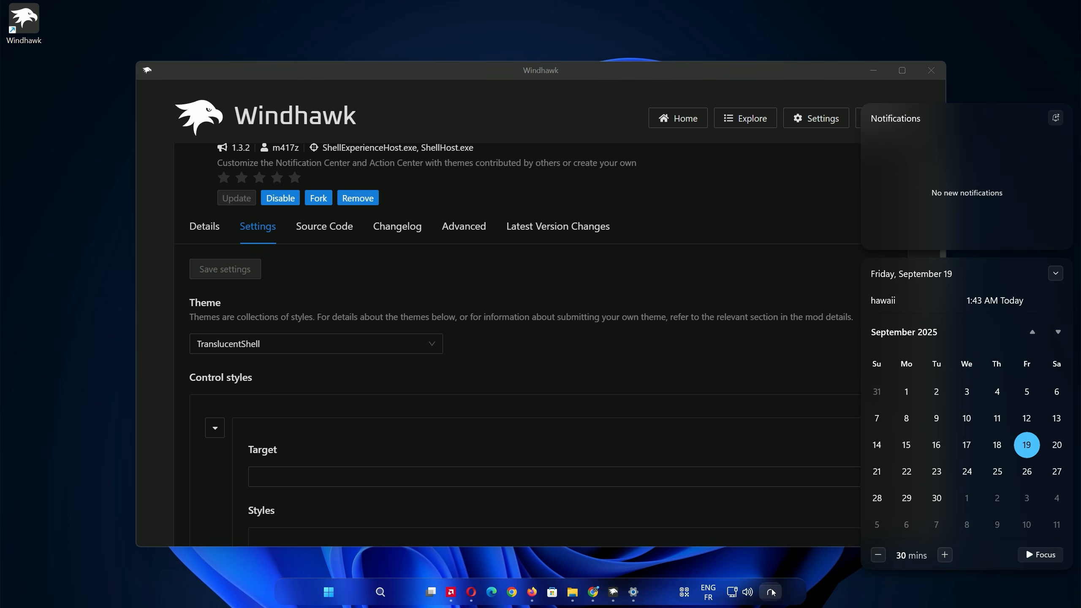
click(931, 70)
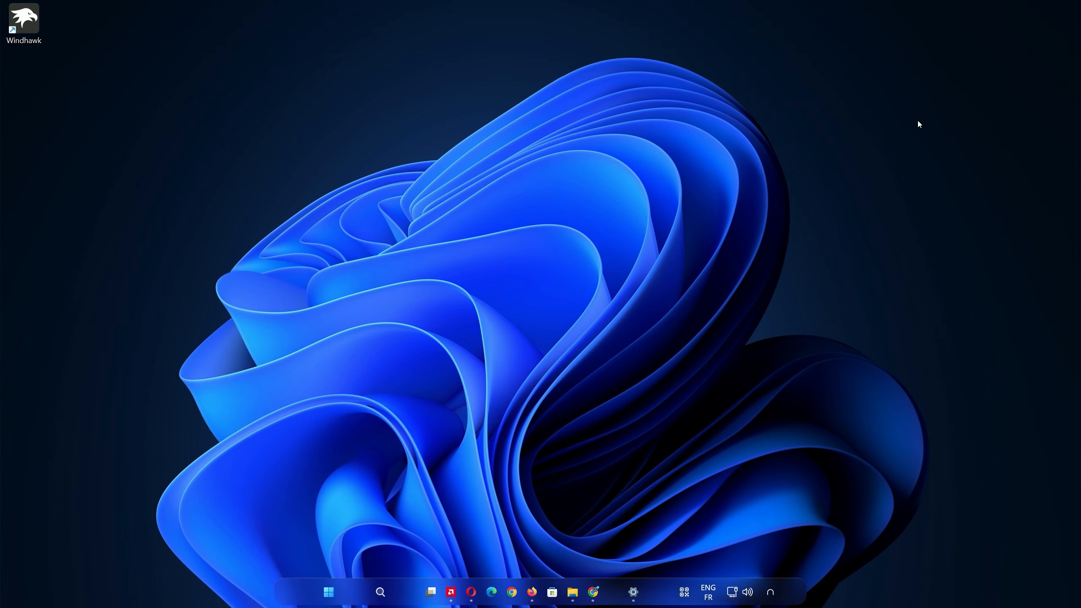
click(780, 588)
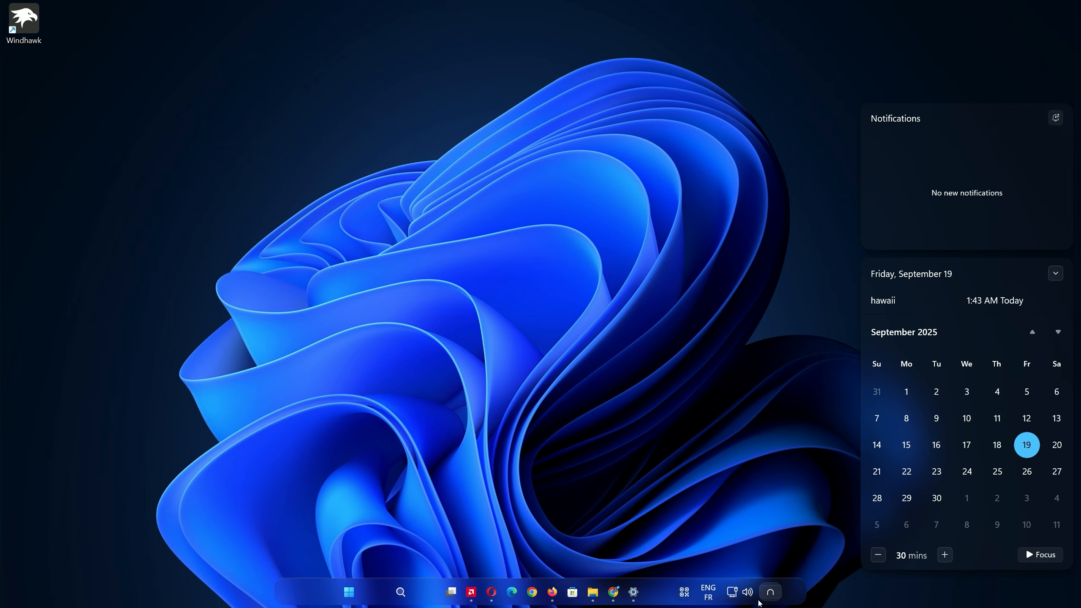
click(753, 598)
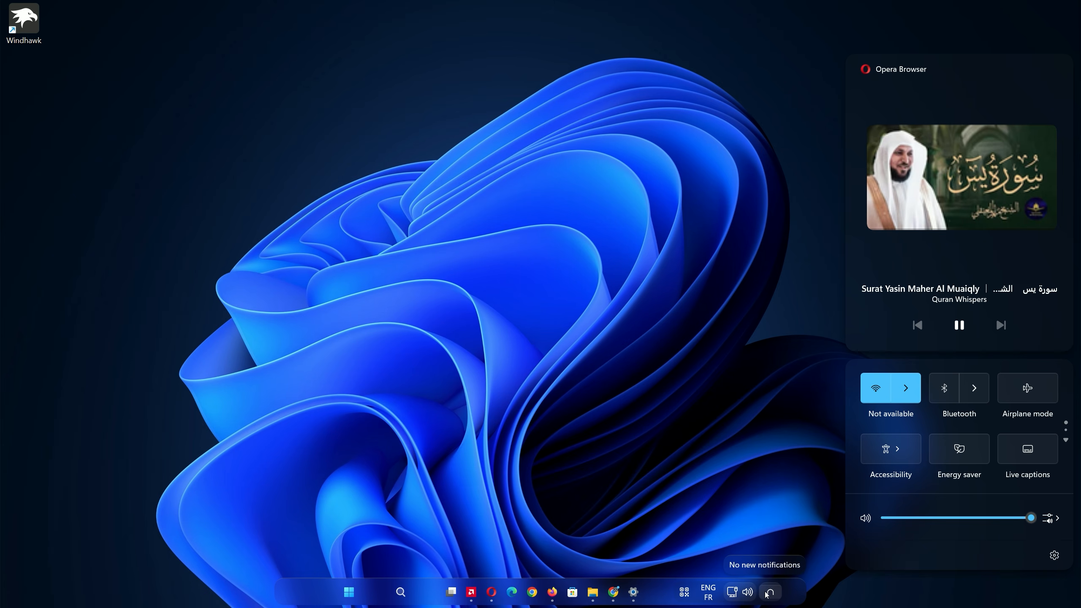
click(766, 593)
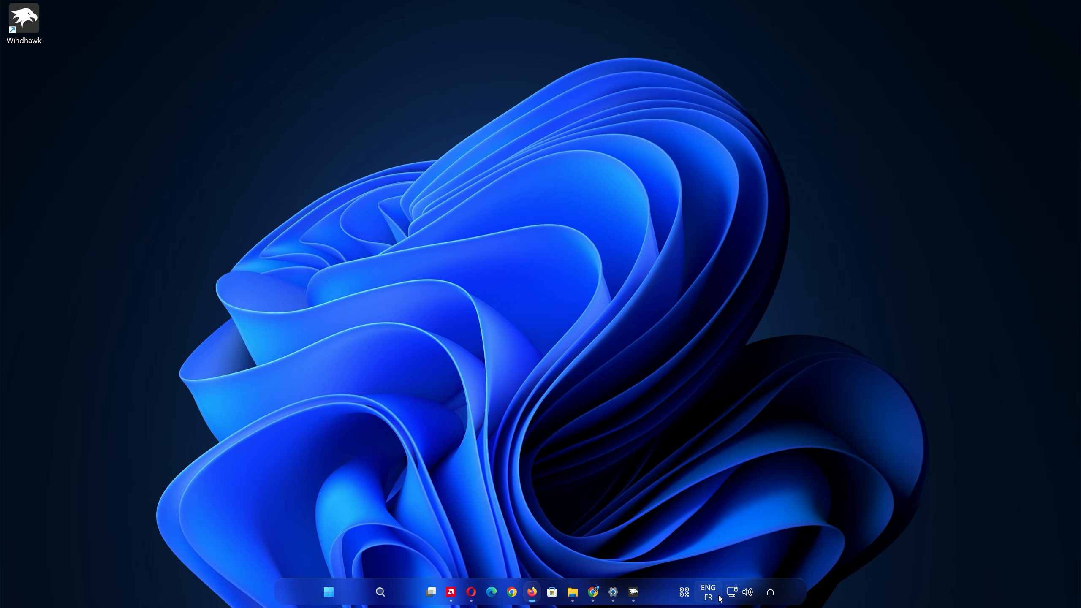
Step: Exit Windhawk from its hidden system tray icon to unload all mods, leaving automatic startup enabled
click(684, 592)
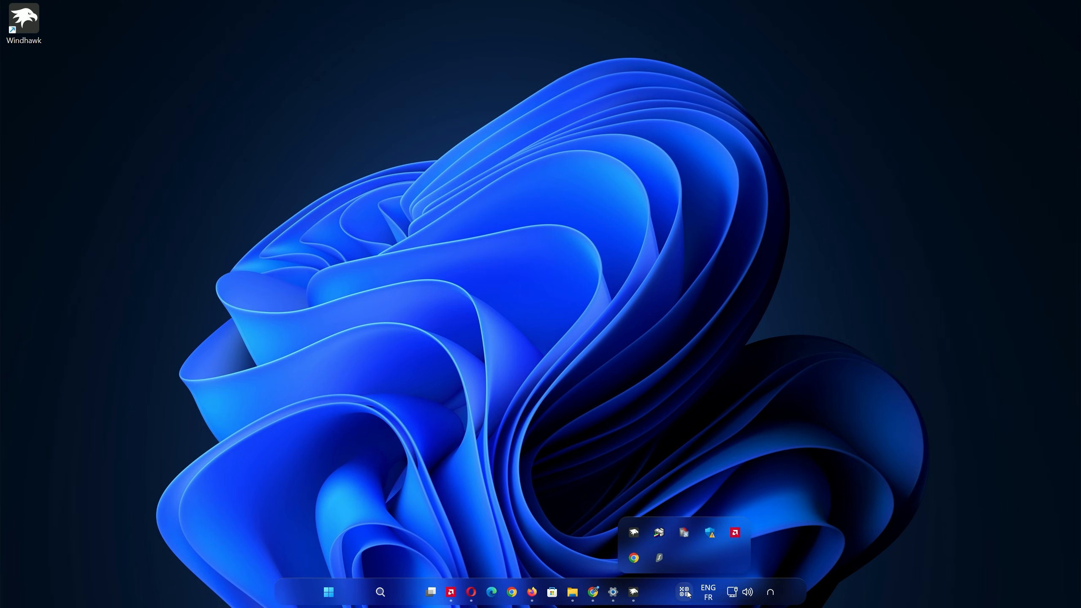
right_click(632, 531)
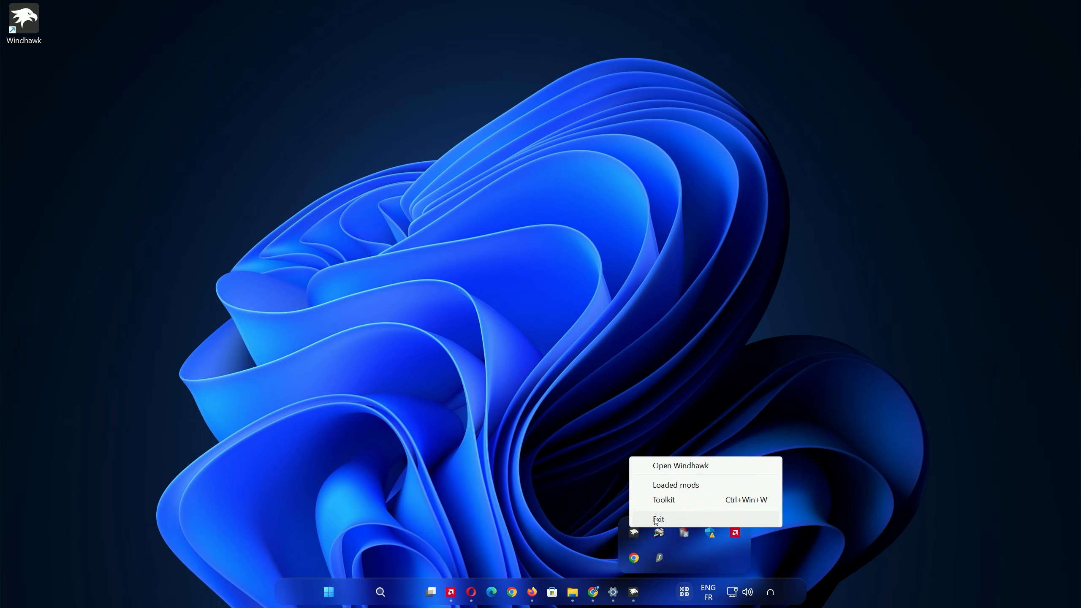
click(656, 517)
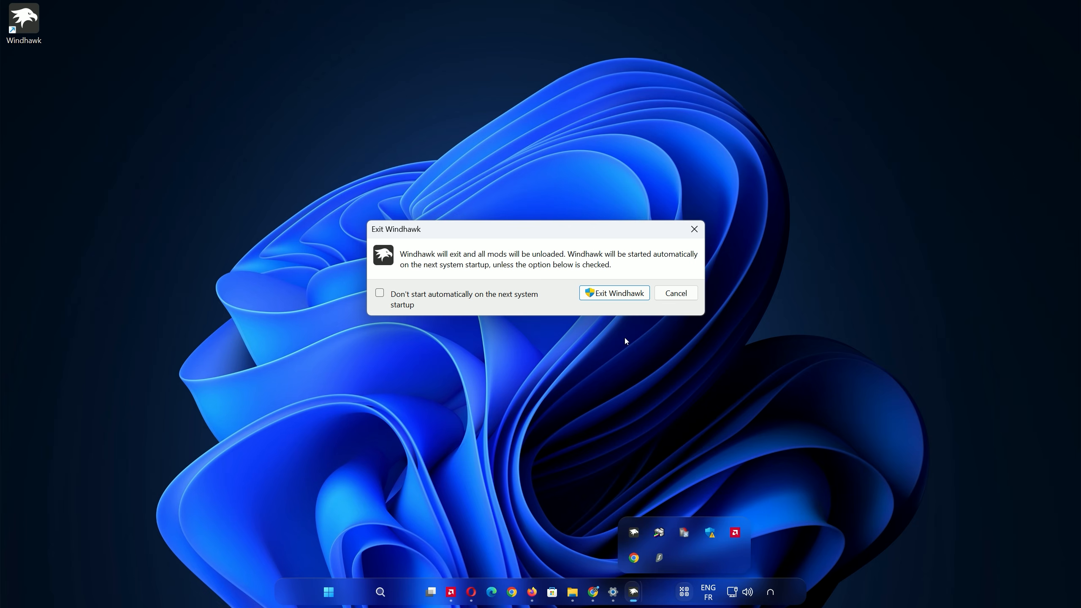
click(604, 297)
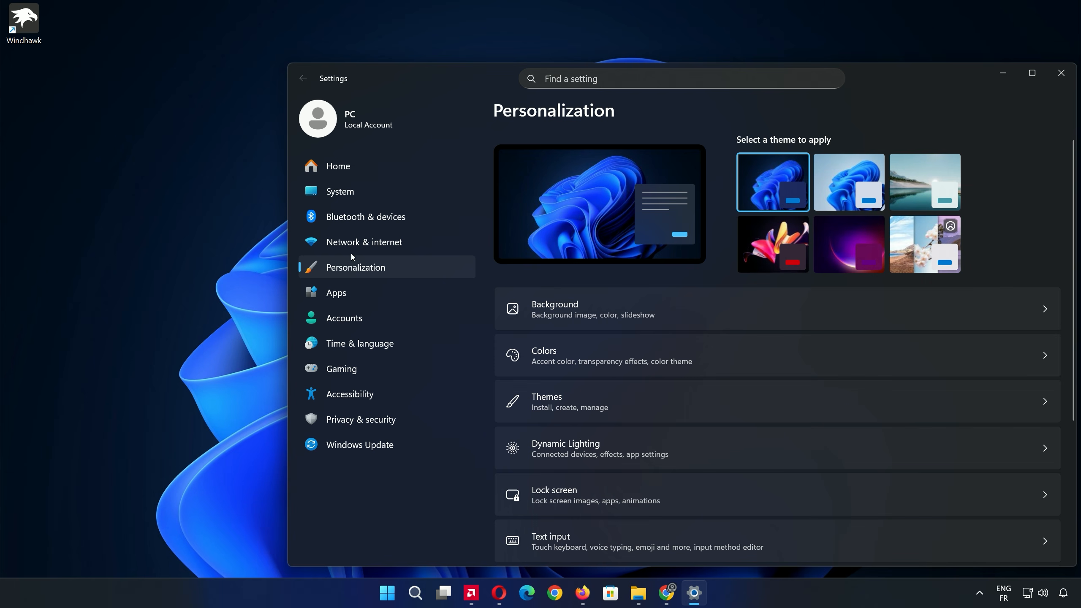
Step: Open the installed apps list in Windows Settings and find the Windhawk v1.6.1 entry
click(337, 292)
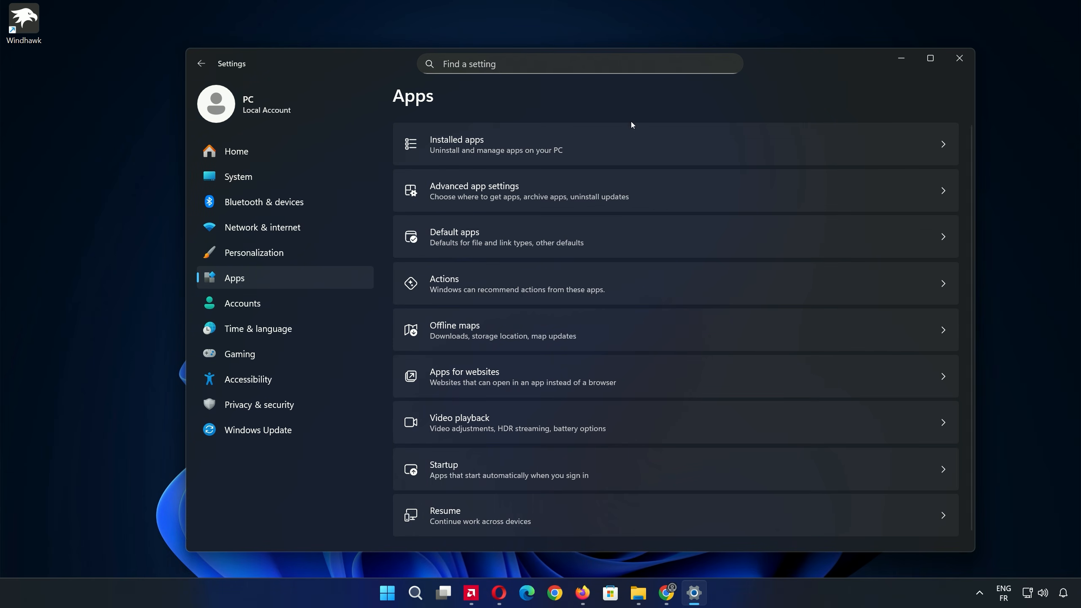
click(546, 158)
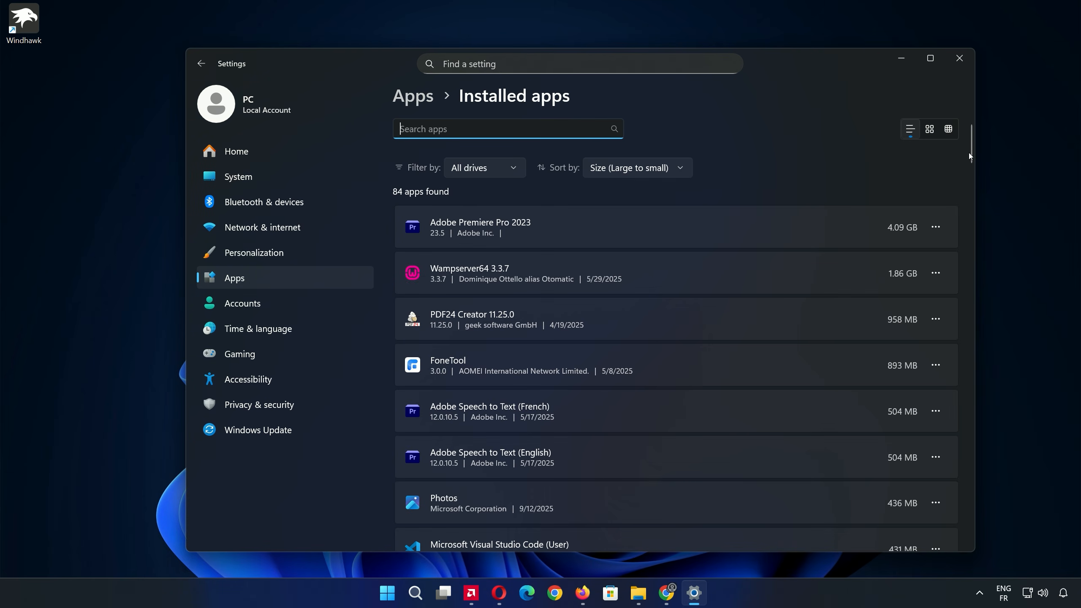
drag(970, 156, 935, 517)
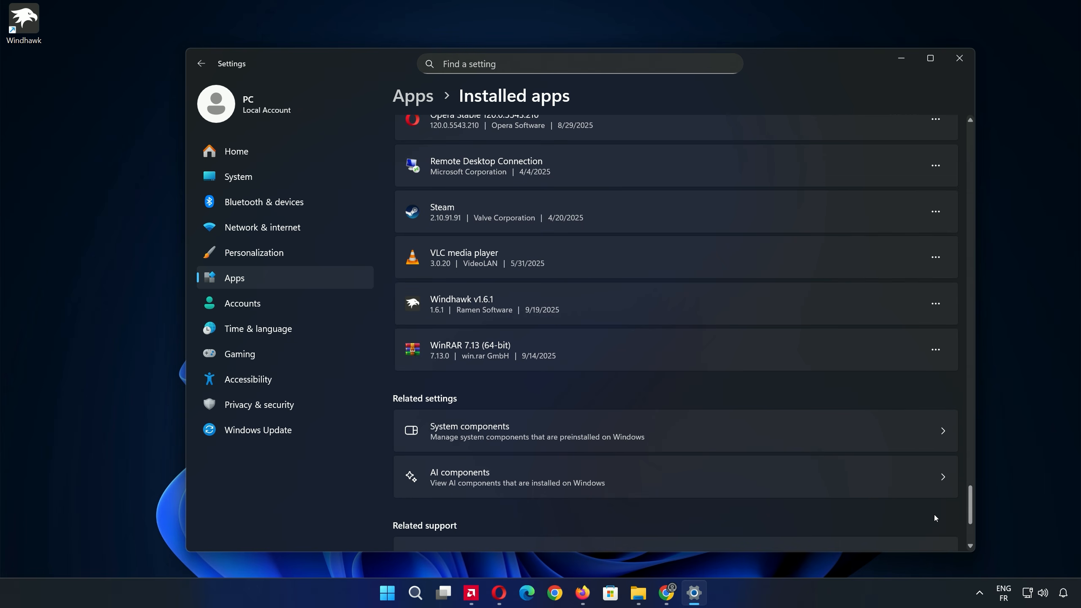
scroll(934, 517, up, 4)
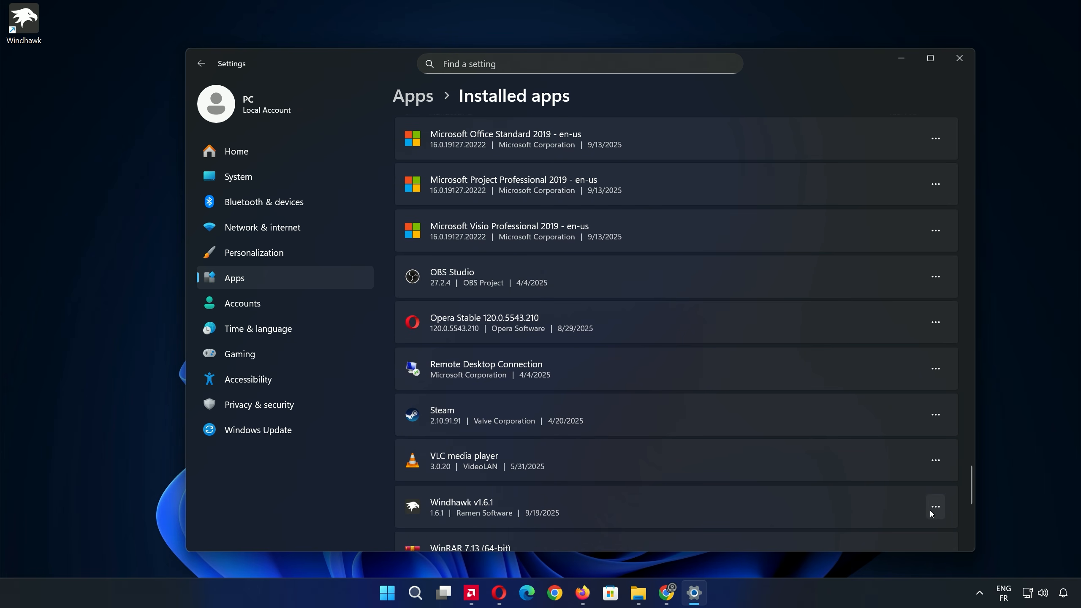
Step: Launch the uninstaller for Windhawk v1.6.1 from the installed apps list, without removing the program's settings, and close Settings
click(935, 507)
click(806, 481)
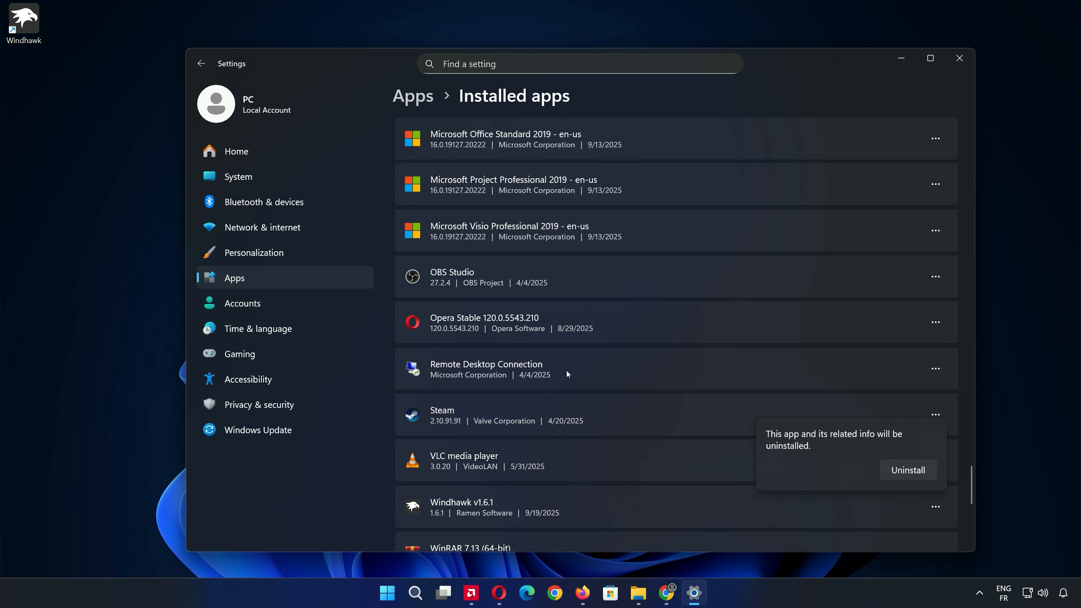
click(487, 312)
click(476, 403)
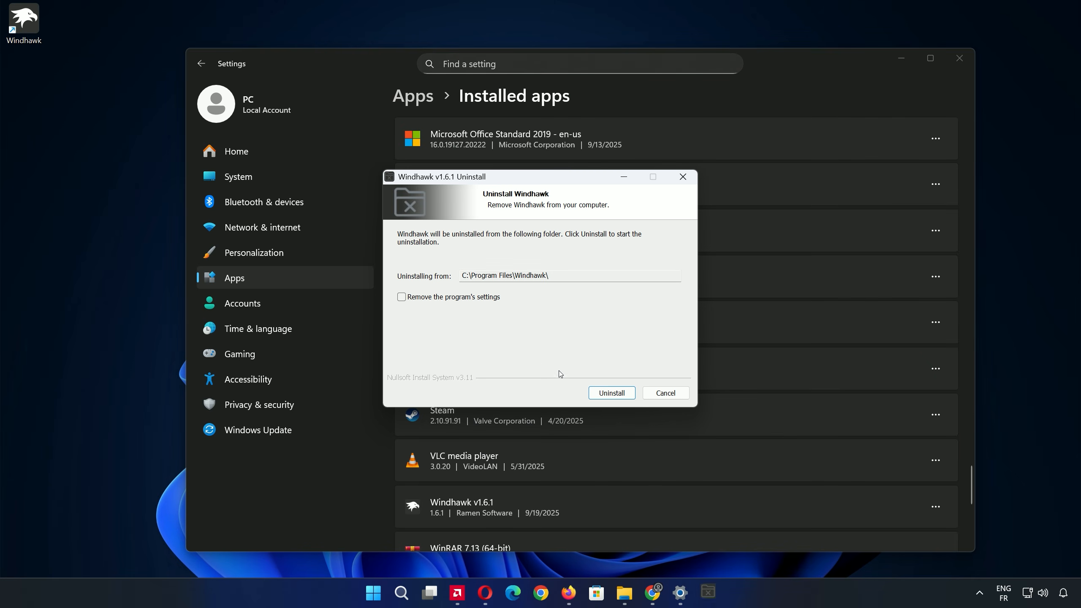
click(611, 393)
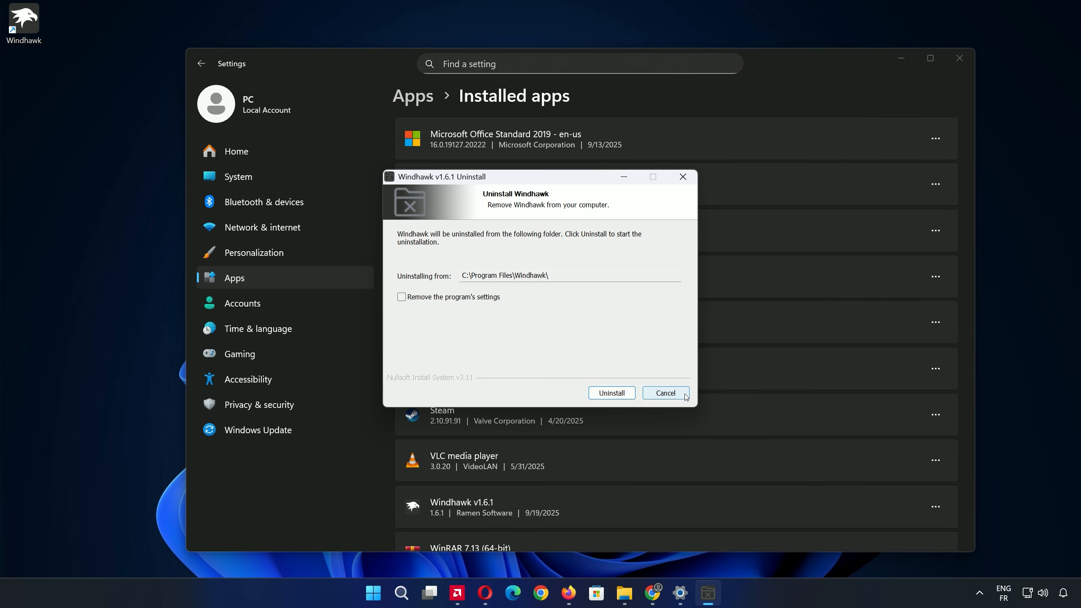
click(959, 59)
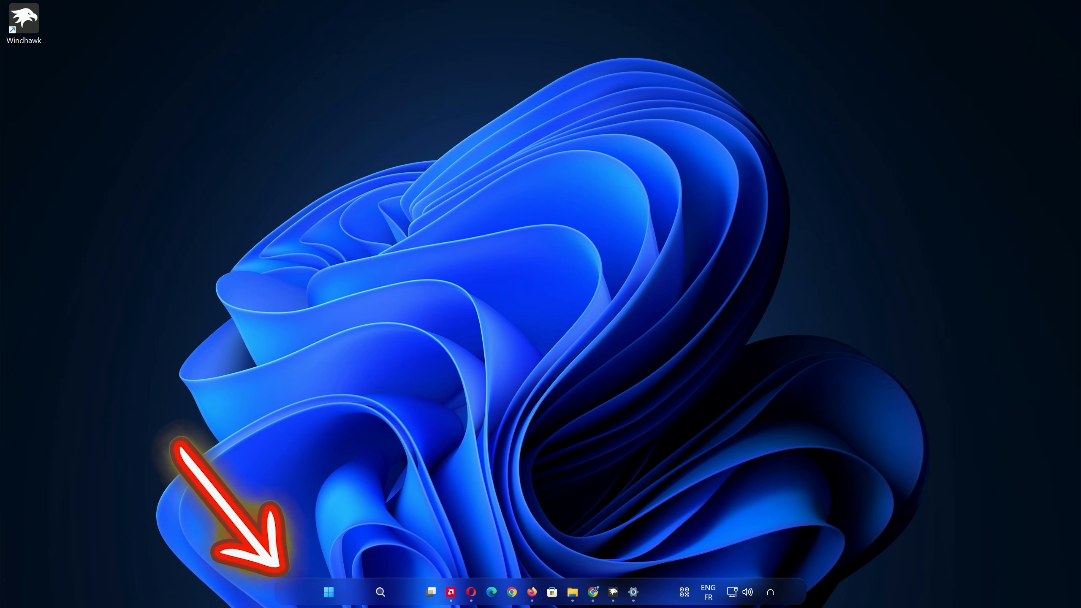
Step: Open the Start menu to view its translucent theme over the desktop
key(super)
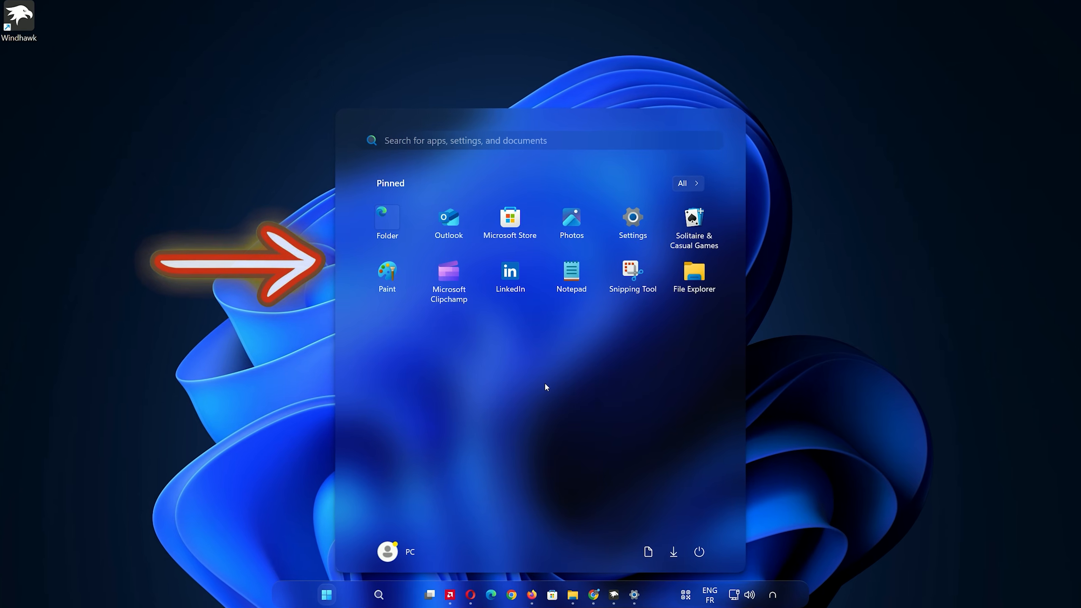